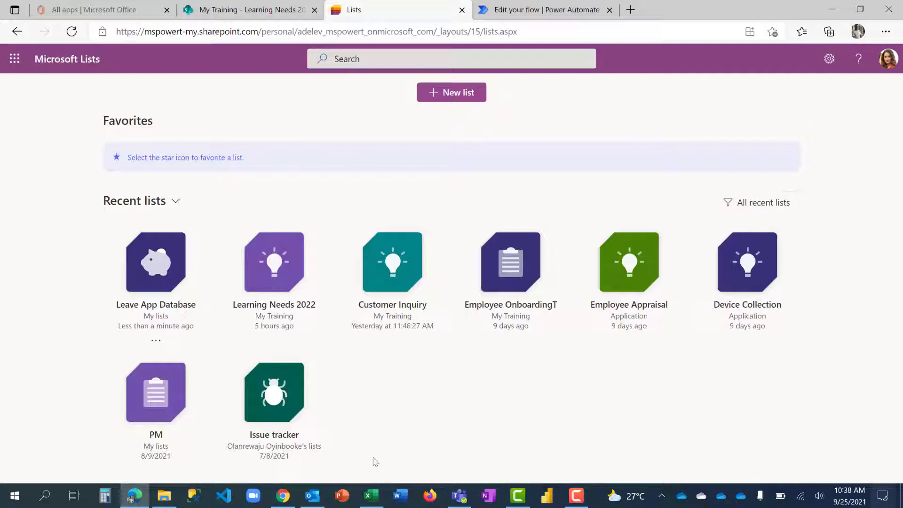
Look over the employee data in the sample import data workbook, then close it
left_click(372, 496)
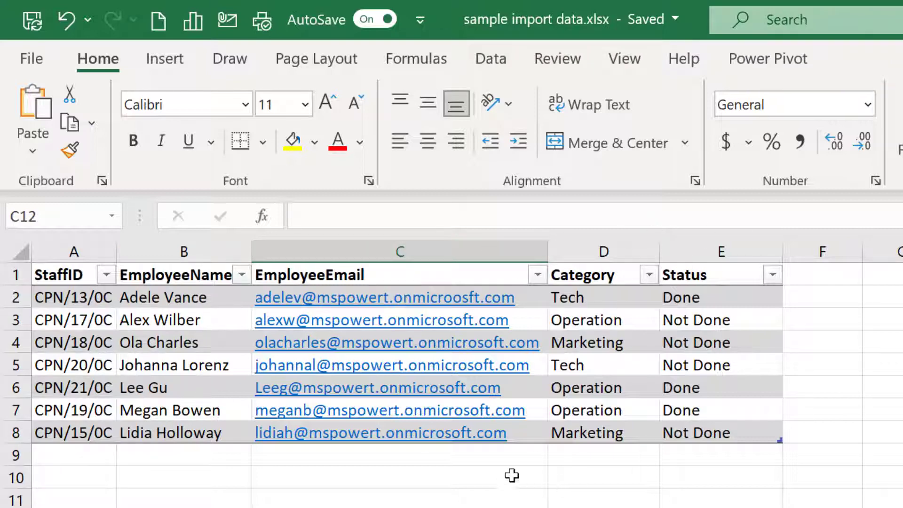
left_click_drag(510, 475, 461, 284)
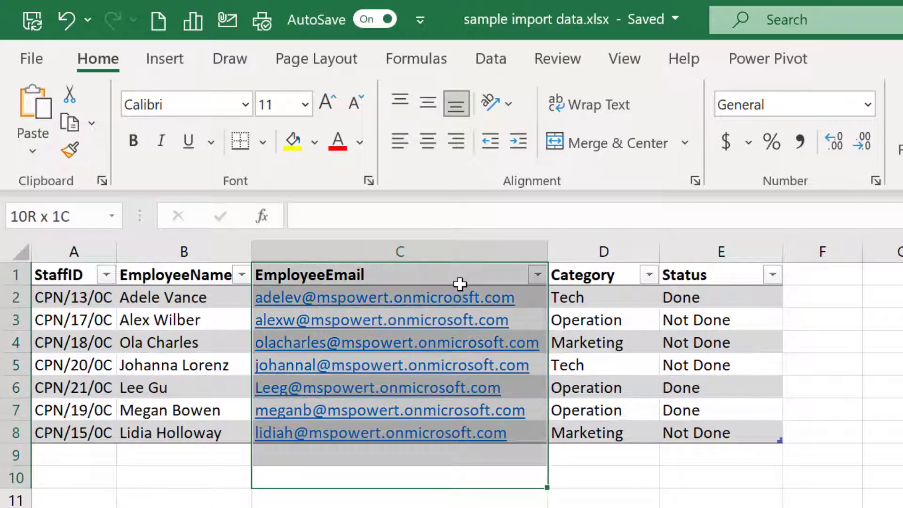
left_click(518, 477)
left_click(730, 502)
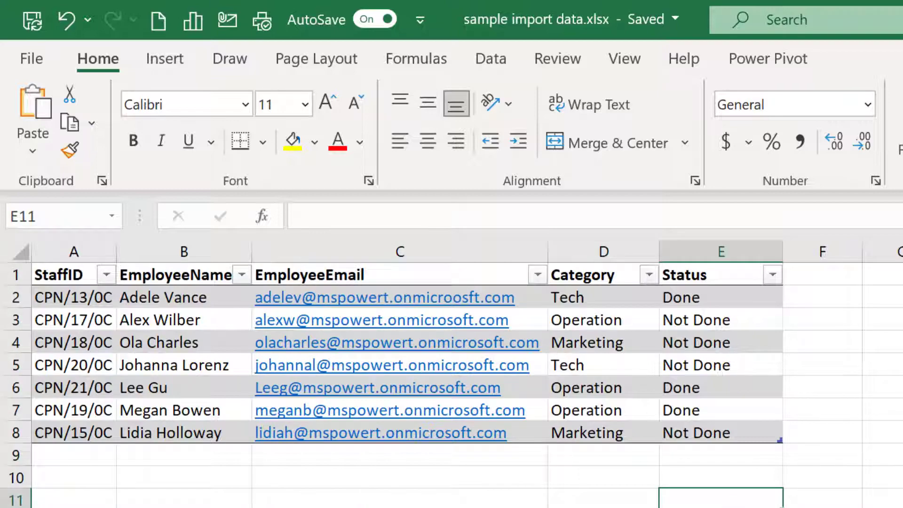
left_click(47, 275)
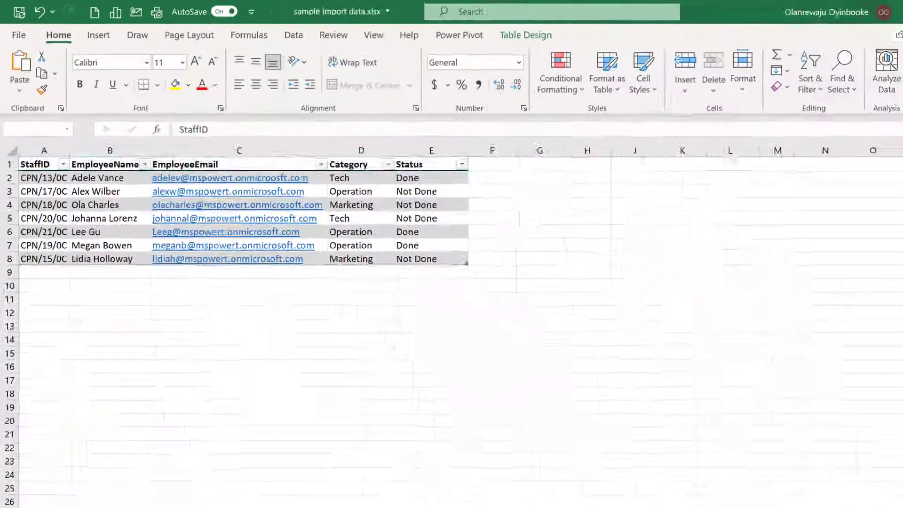
key("ctrl+w")
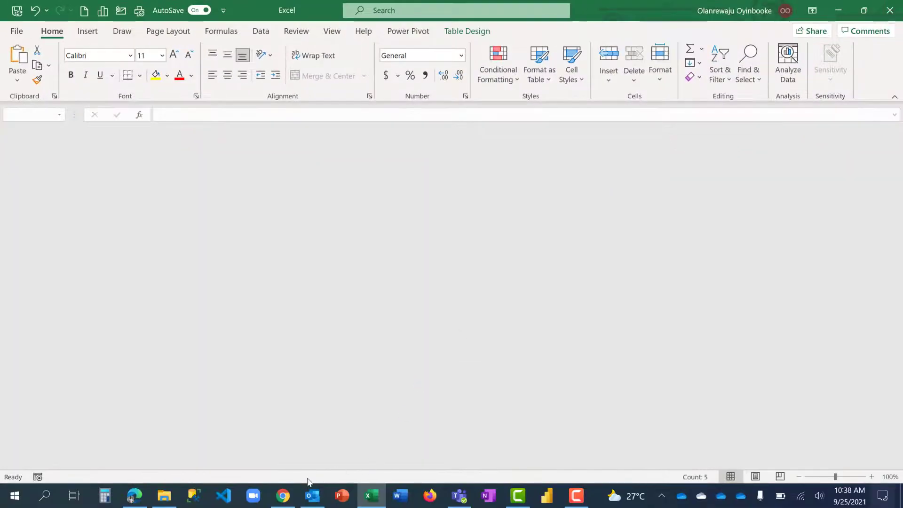
key("alt+Tab")
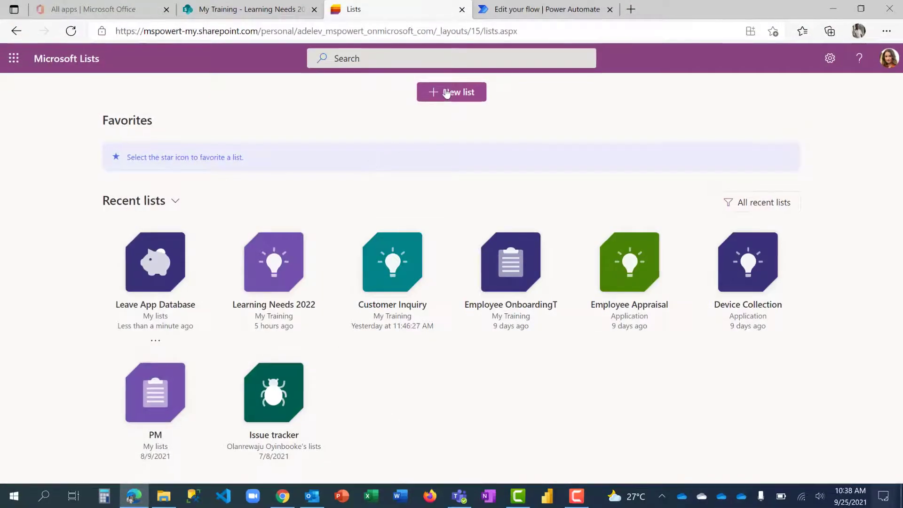
Start a new list from Excel by uploading sample import data.xlsx
left_click(447, 91)
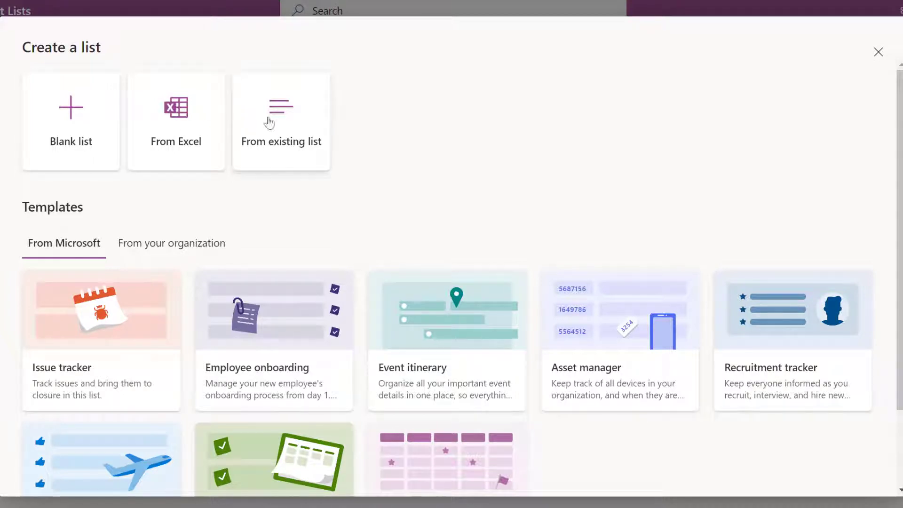
left_click(176, 132)
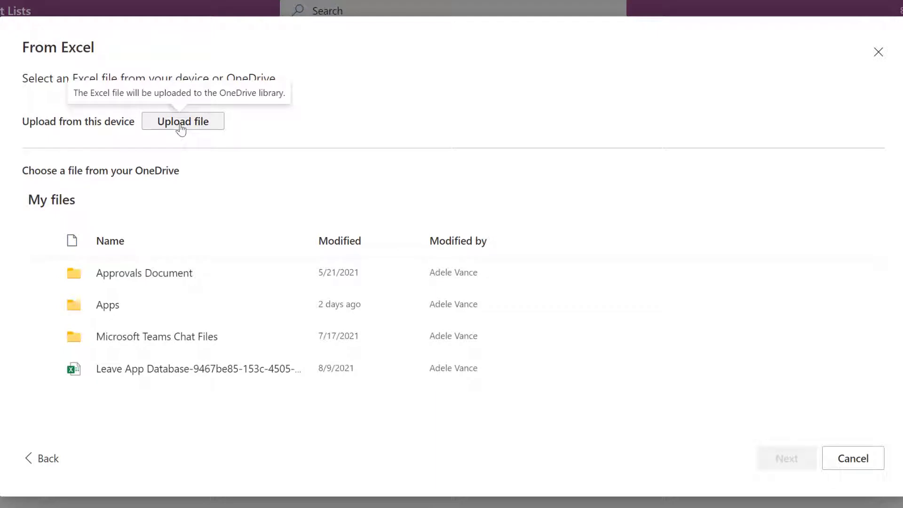
left_click(181, 128)
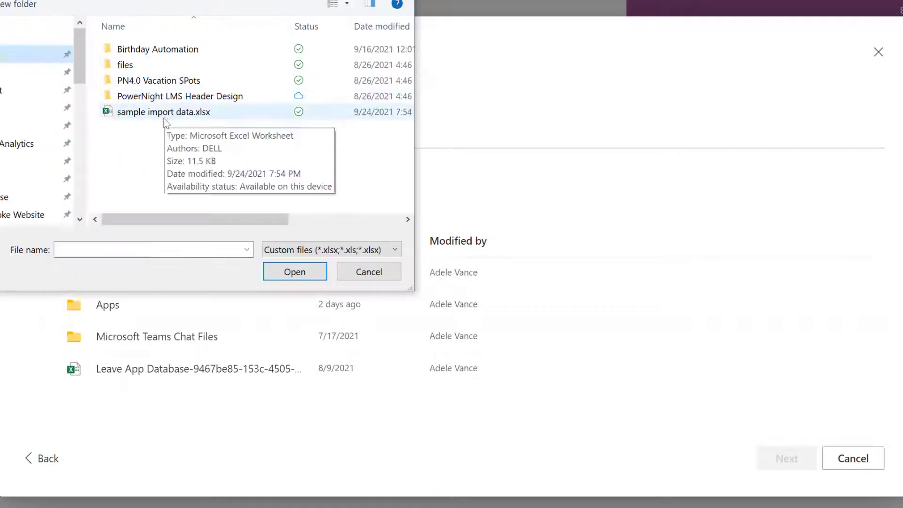
left_click(164, 114)
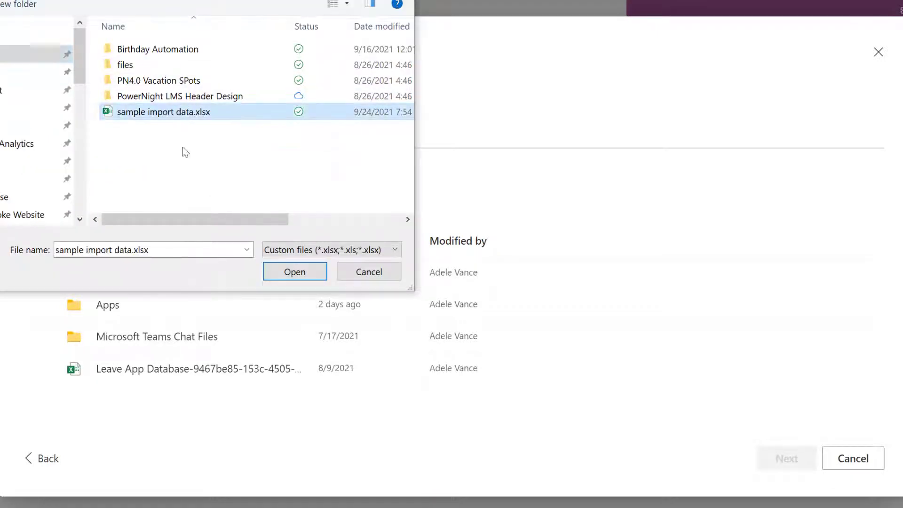
left_click(295, 274)
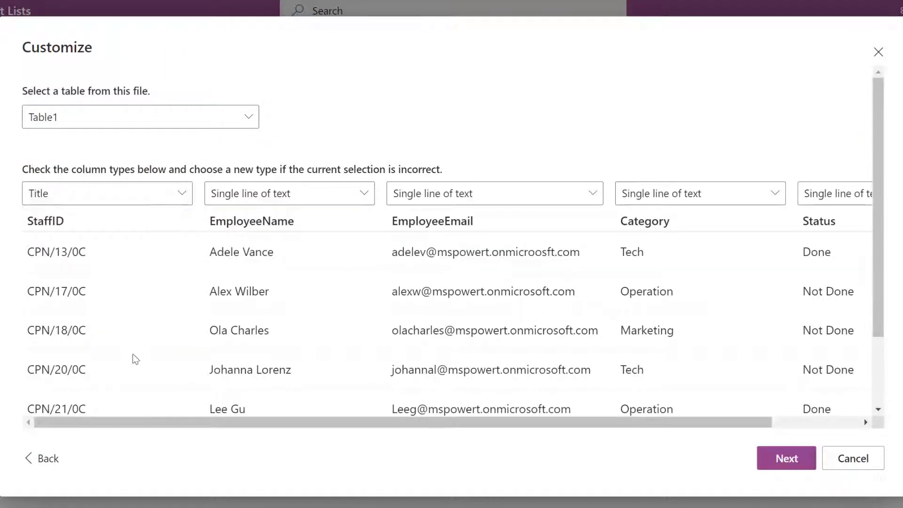
left_click_drag(143, 421, 264, 431)
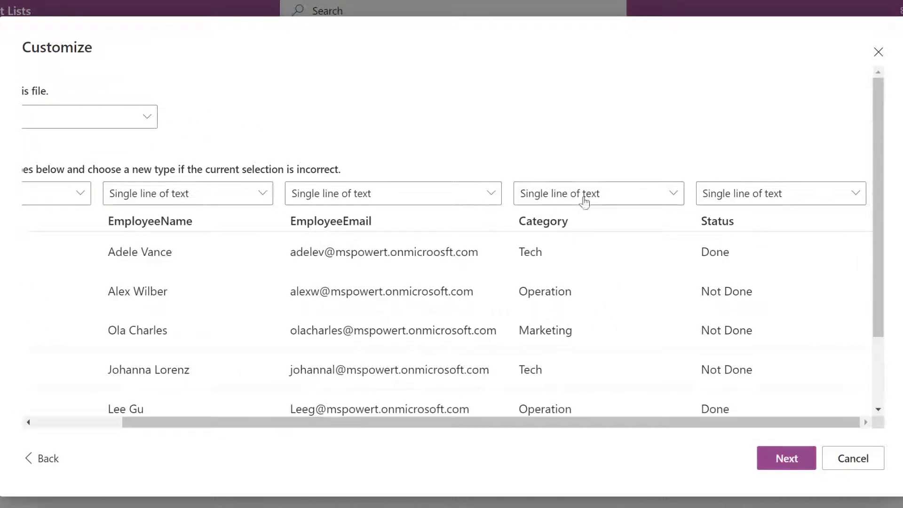
Change the Category and Status column types to Choice
left_click(583, 196)
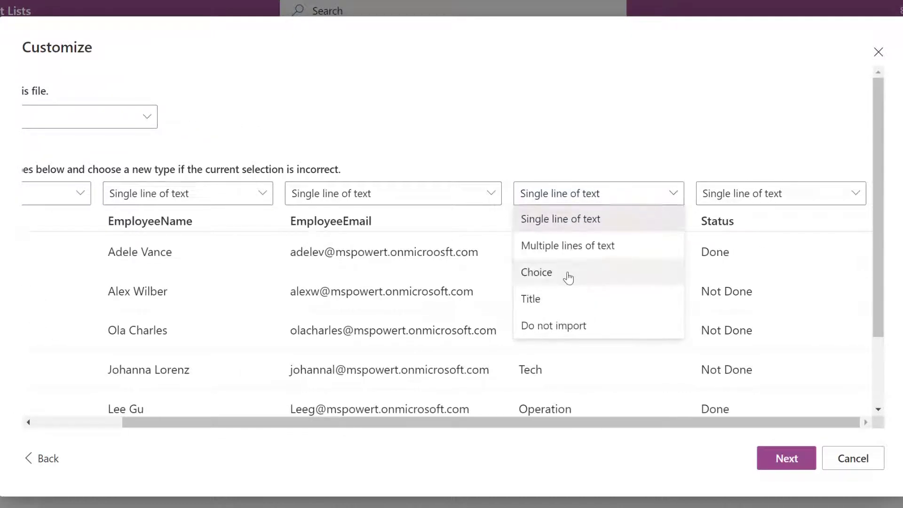
left_click(568, 273)
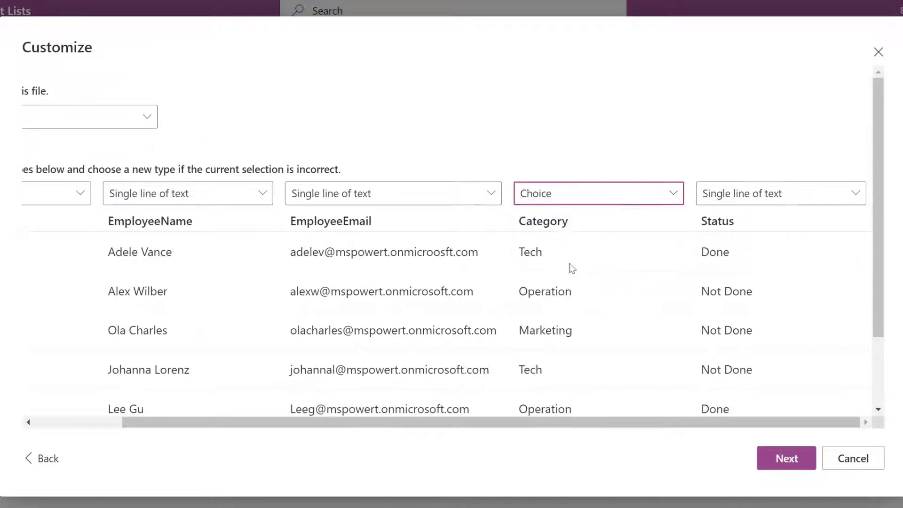
left_click(797, 197)
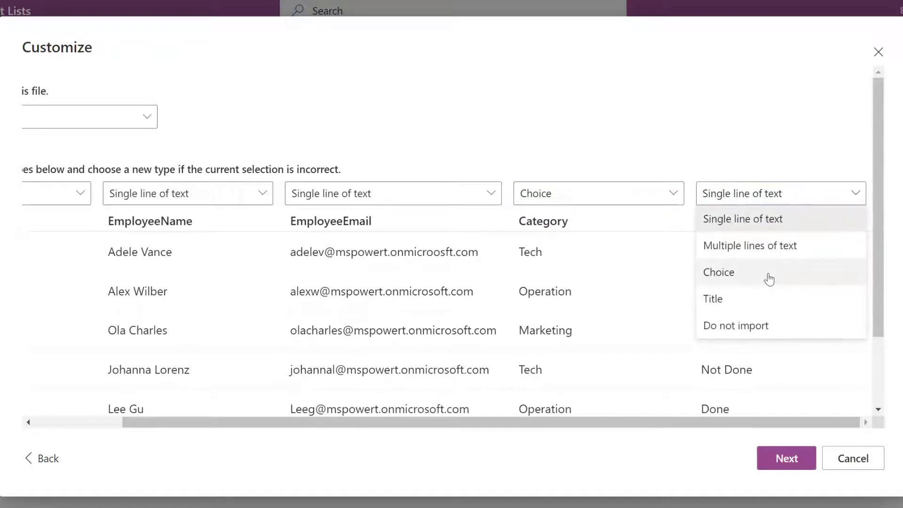
left_click(767, 272)
left_click_drag(511, 423, 321, 427)
Name the list 'Sample Import Data', save it to My lists, and narrow its Title column
left_click(786, 458)
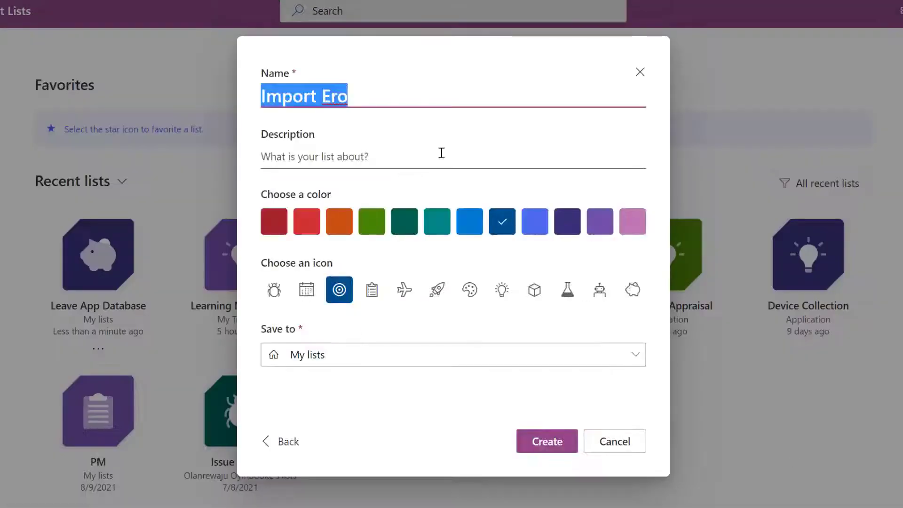
type("Sample Impor")
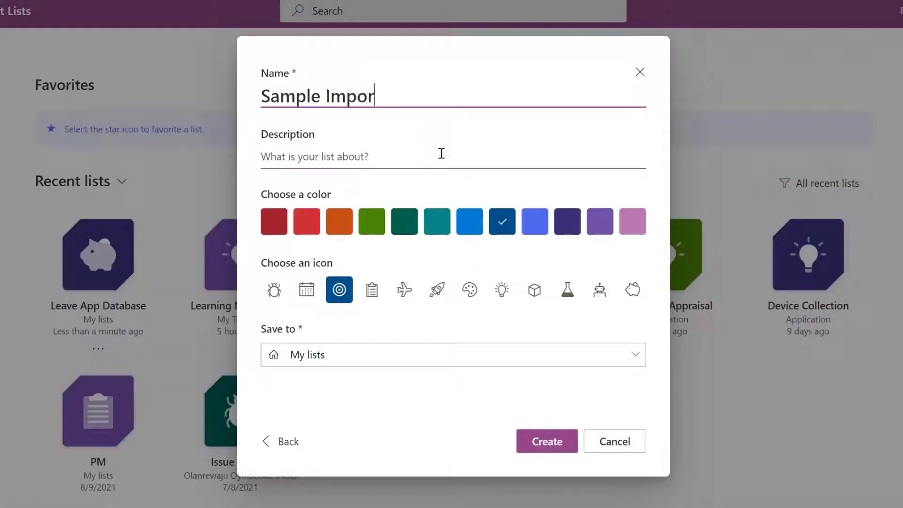
type("t Data")
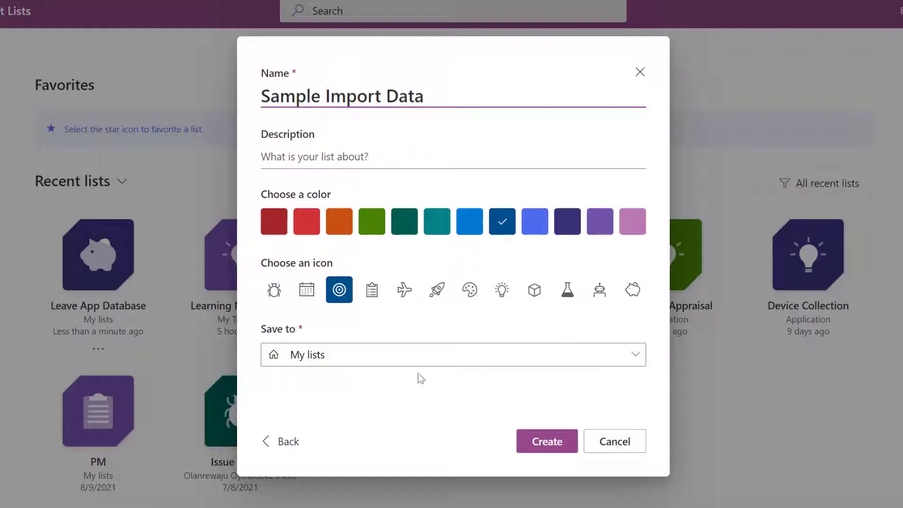
left_click(490, 356)
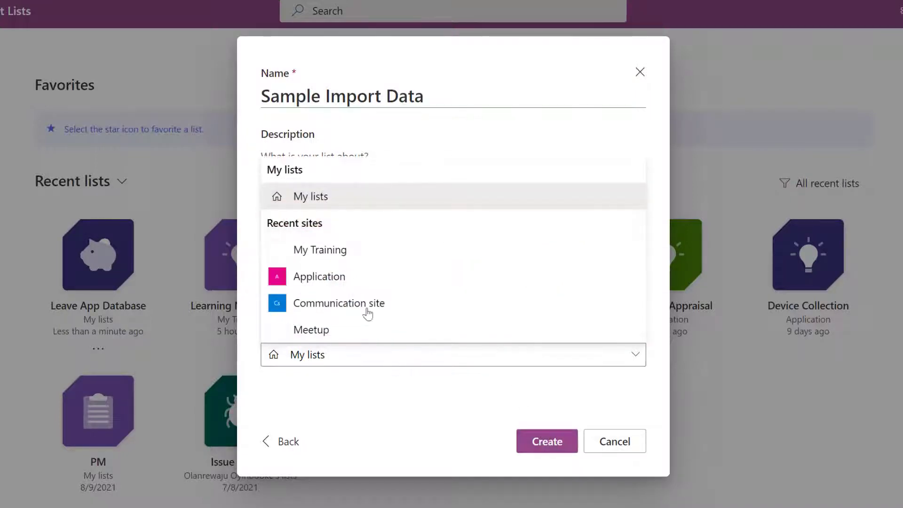
left_click(394, 380)
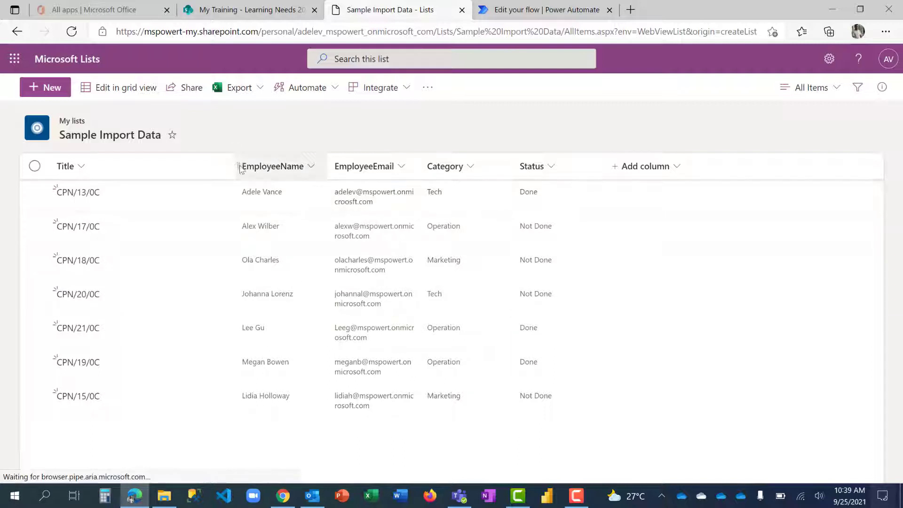
left_click_drag(233, 163, 172, 173)
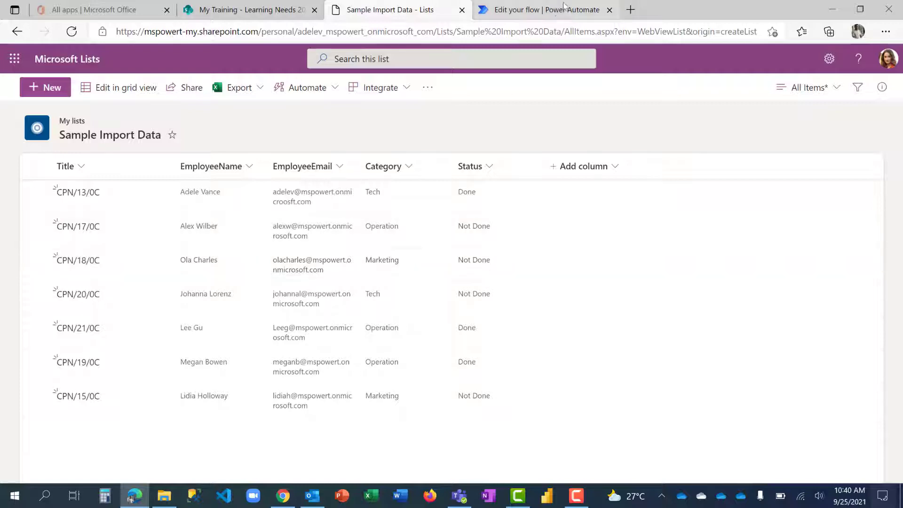
Create an instant cloud flow called 'Sample Import Data' using the 'Manually trigger a flow' trigger
left_click(541, 9)
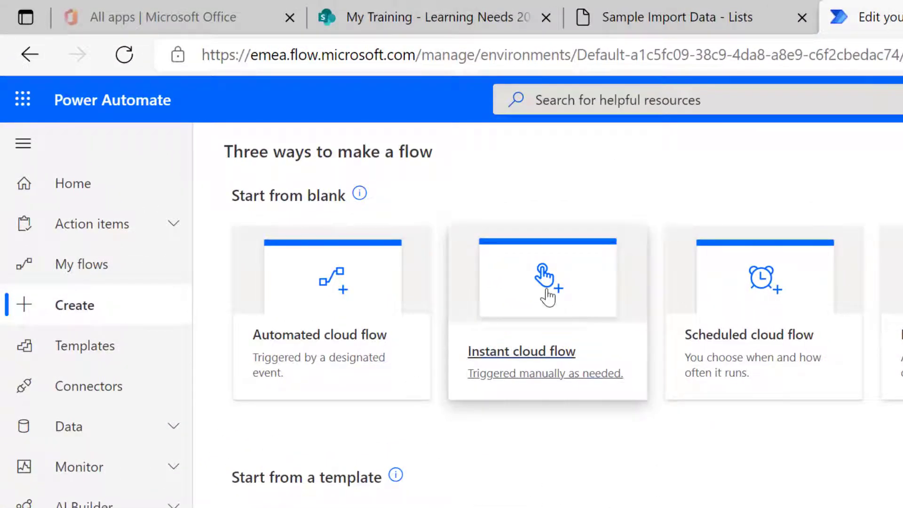
left_click(544, 295)
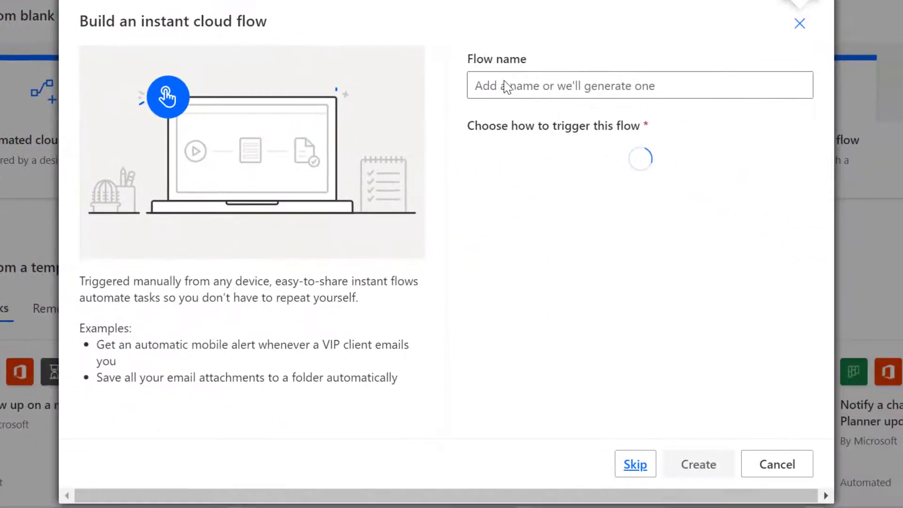
left_click(505, 85)
type("Sample Import Data")
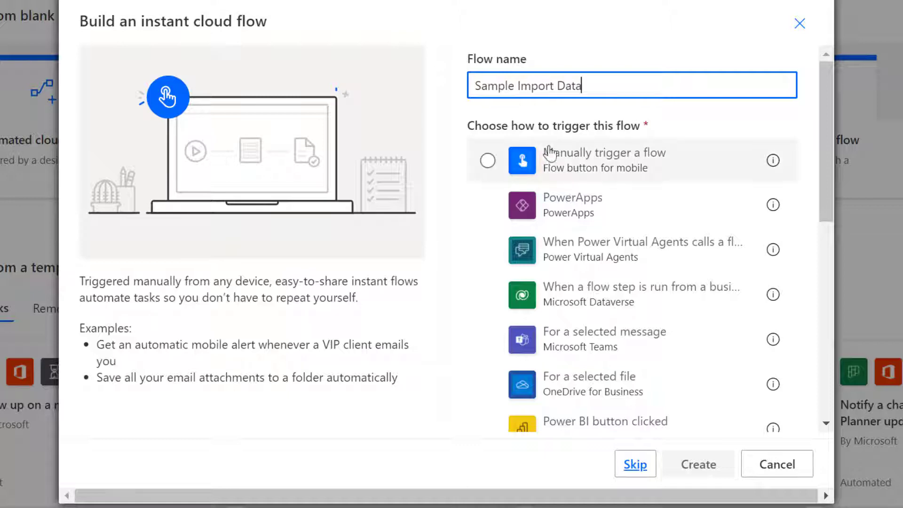
left_click(575, 165)
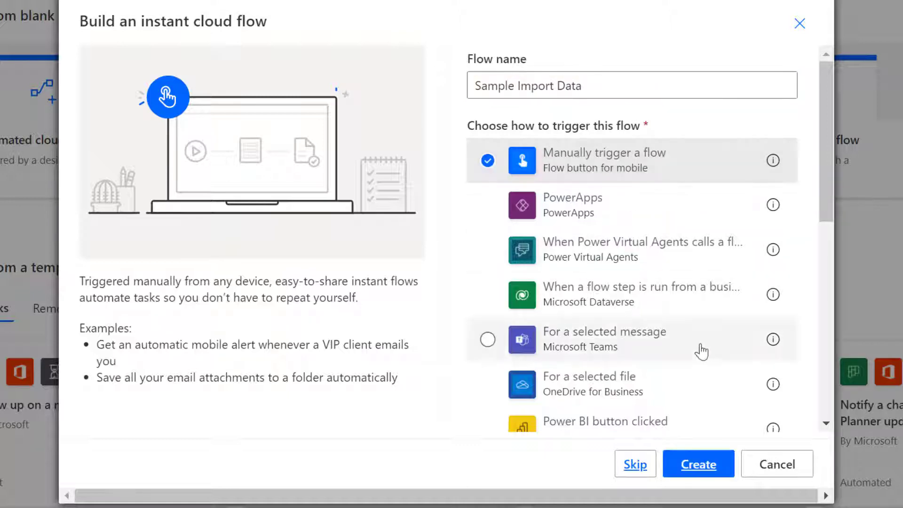
left_click(710, 465)
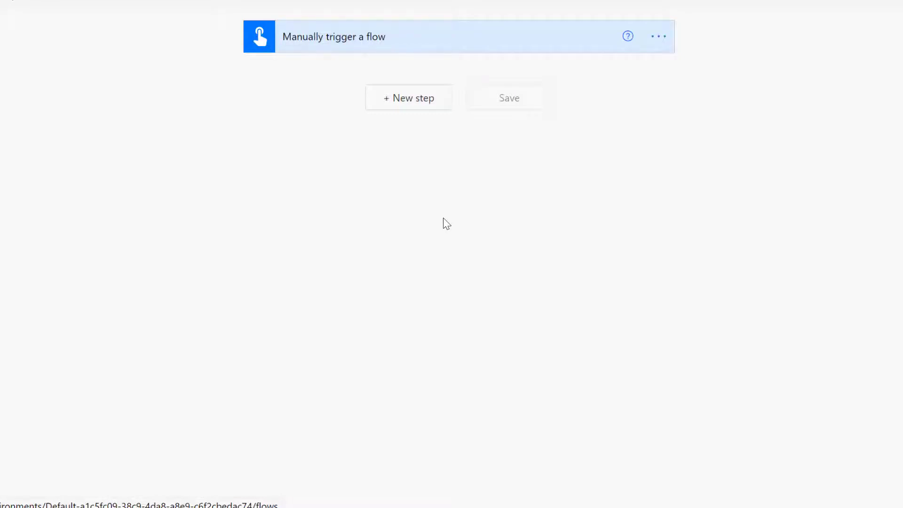
Add a SharePoint Get items action after the trigger and copy the list's site URL
left_click(409, 104)
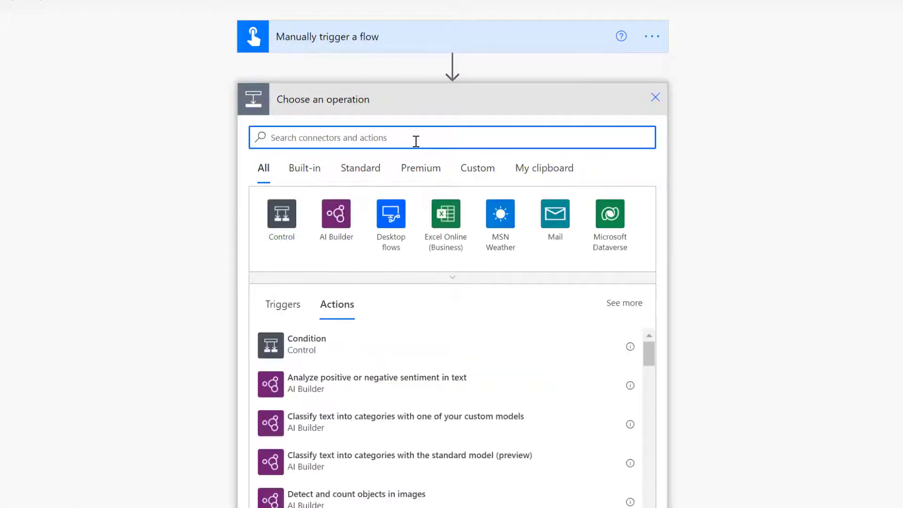
type("get items")
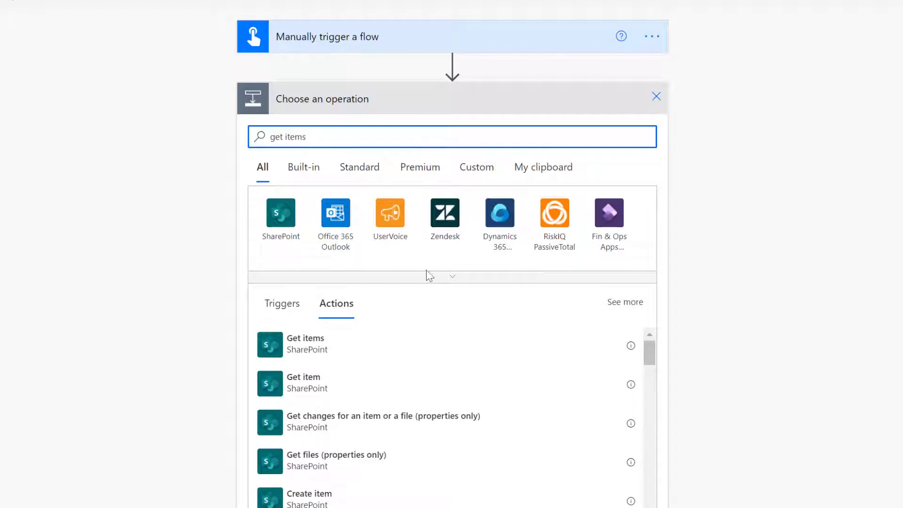
left_click(295, 347)
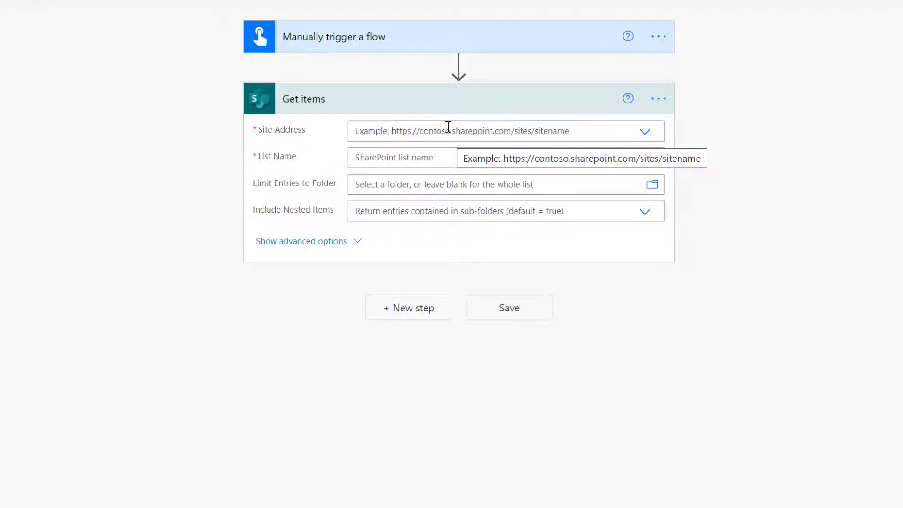
left_click(358, 12)
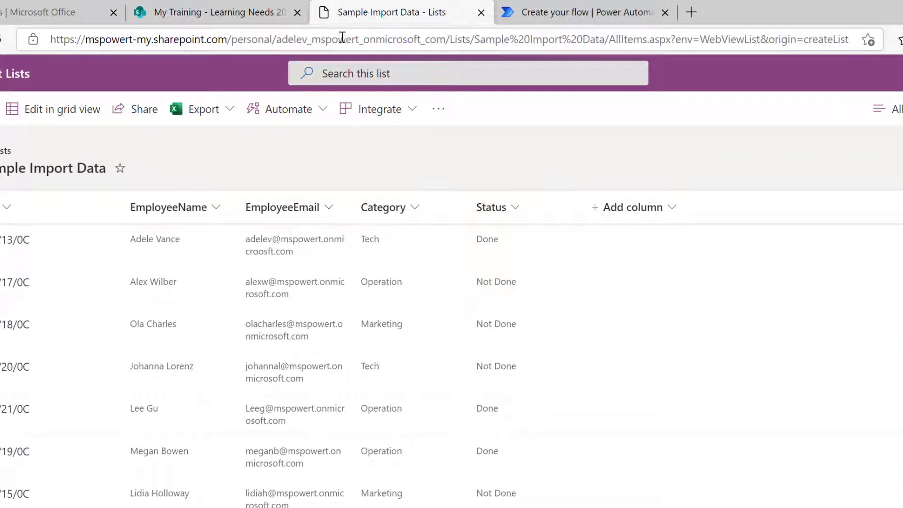
left_click_drag(470, 40, 38, 40)
key("ctrl+c")
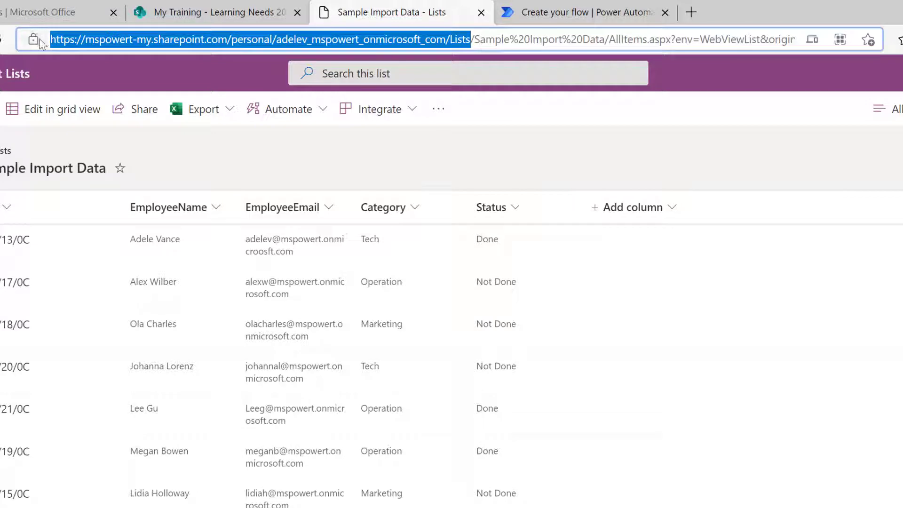
left_click(566, 10)
Paste the site as a custom Site Address and choose the Sample Import Data list
left_click(527, 235)
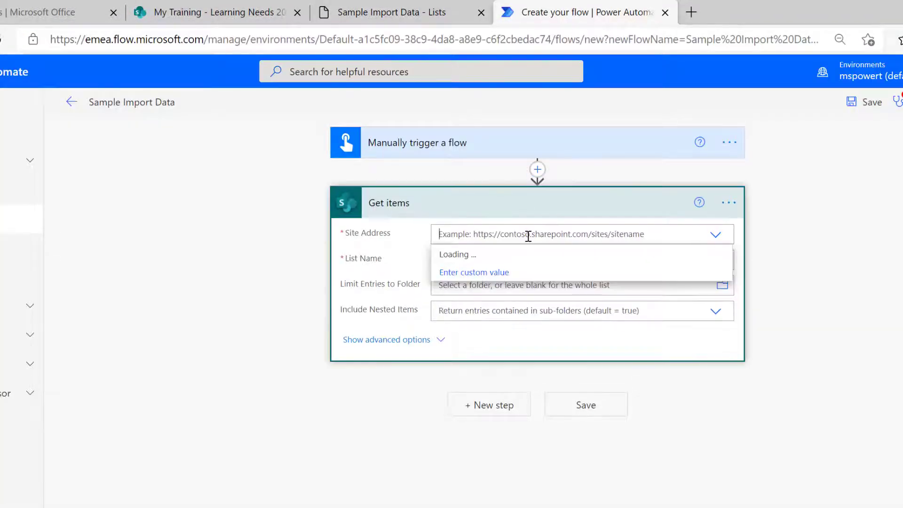
left_click(470, 272)
key("ctrl+v")
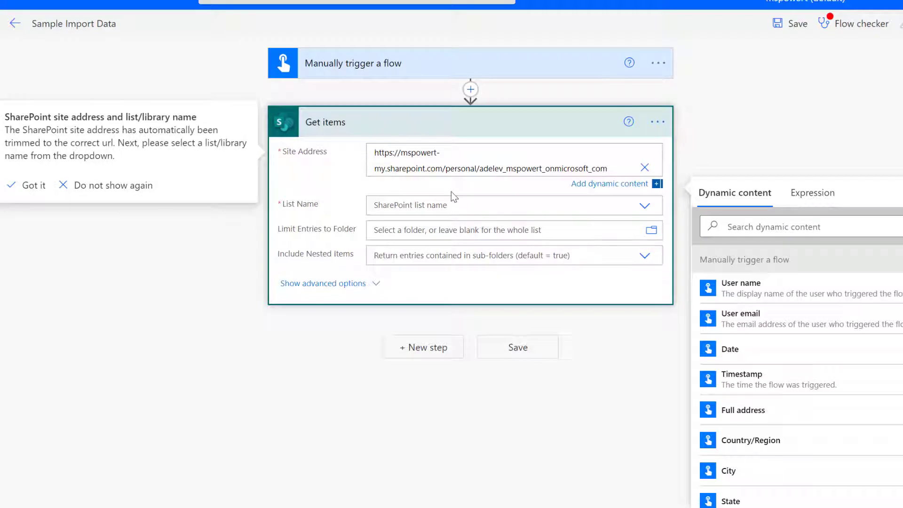
left_click(451, 191)
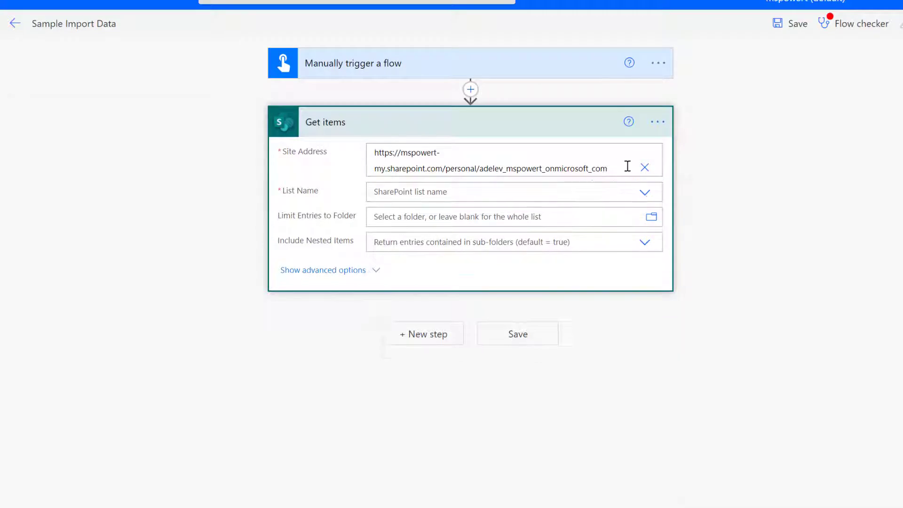
left_click(645, 194)
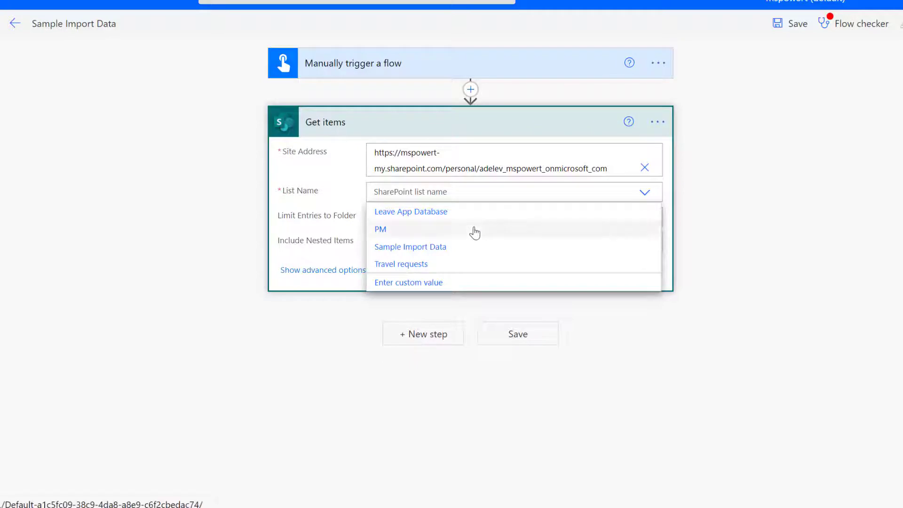
left_click(431, 250)
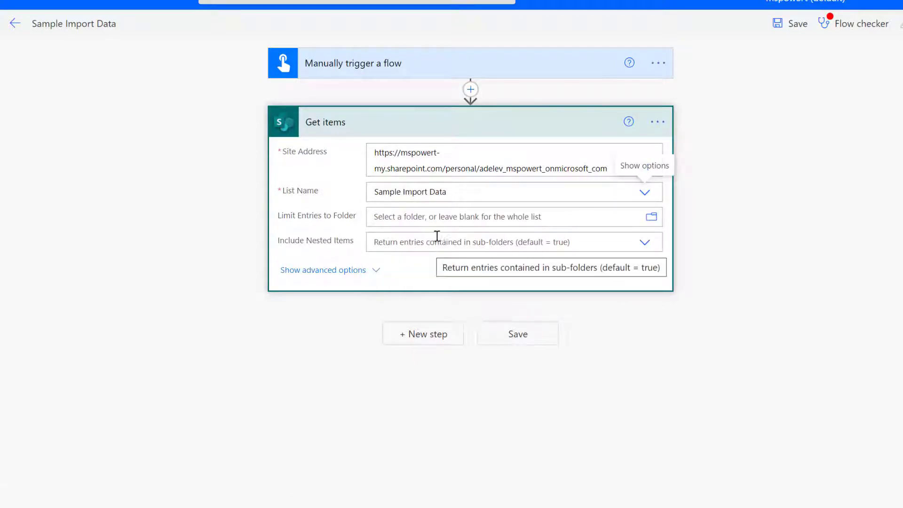
Enter the Filter Query Category eq 'Tech' in Get items' advanced options and save the flow
left_click(357, 272)
left_click(438, 282)
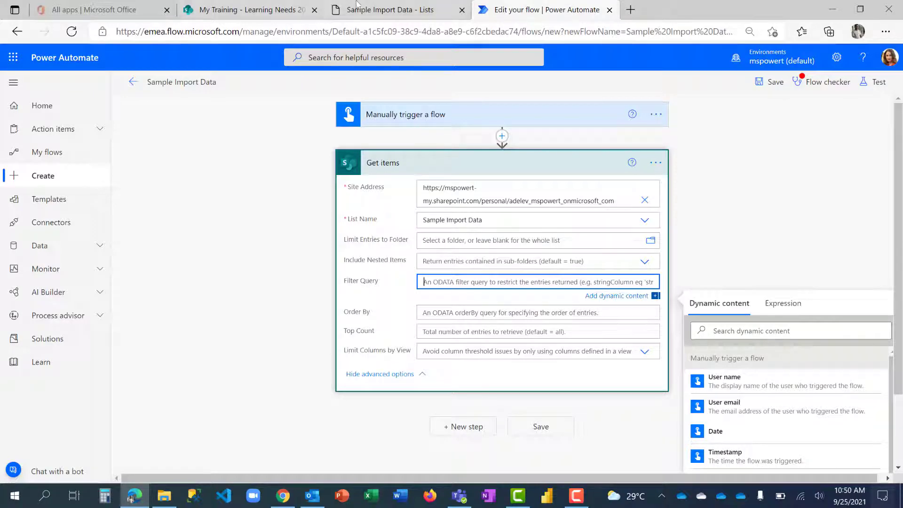
left_click(372, 10)
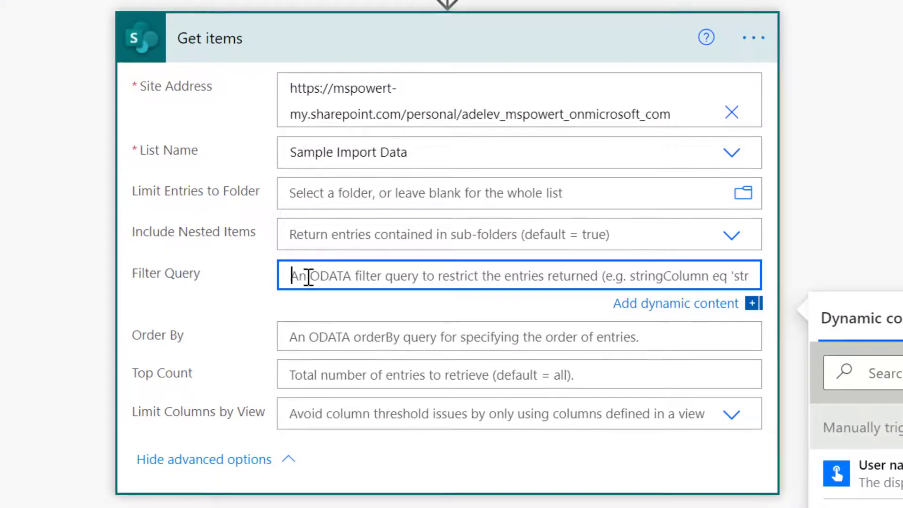
type("Category")
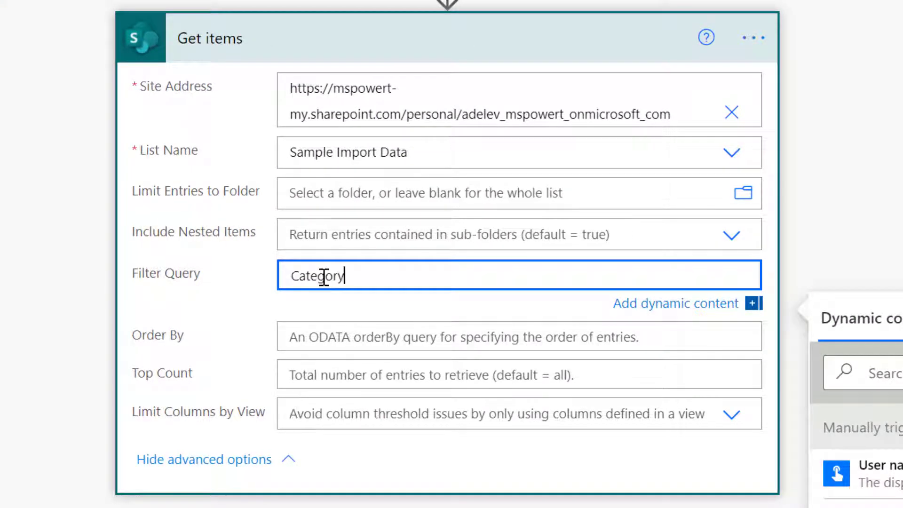
type(" eq 'Tech'")
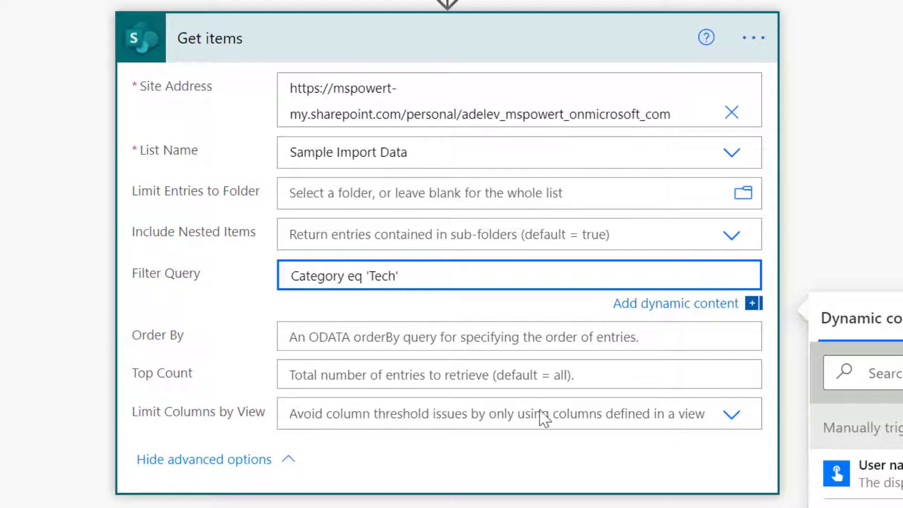
key("ctrl+s")
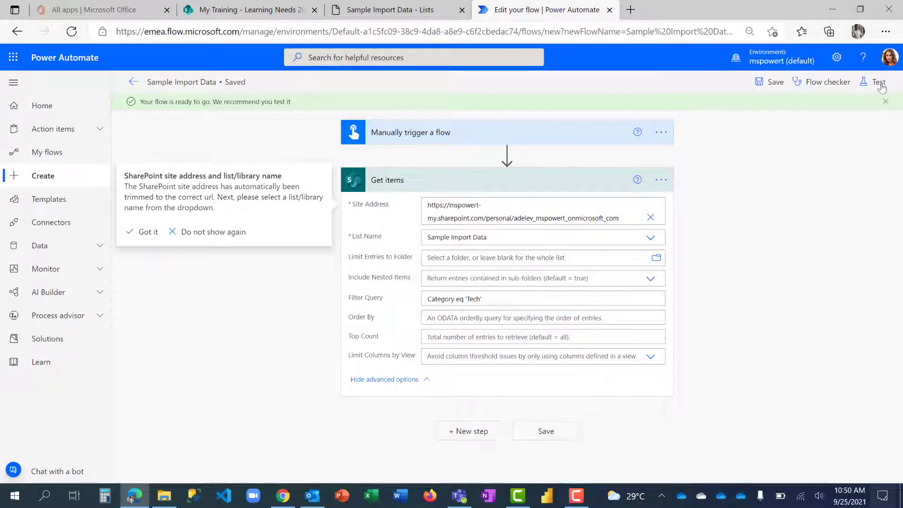
Run a manual test of the flow and view the failed run's result
left_click(879, 83)
left_click(753, 463)
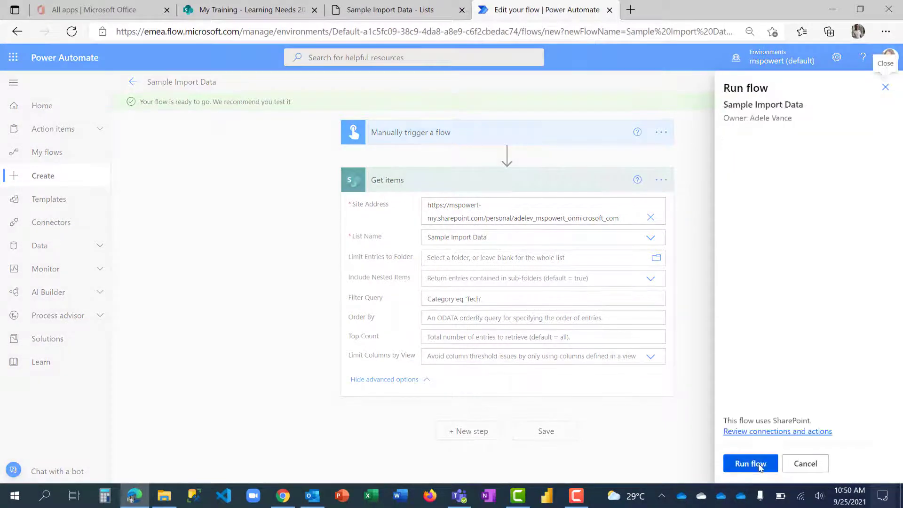
left_click(750, 464)
left_click(748, 464)
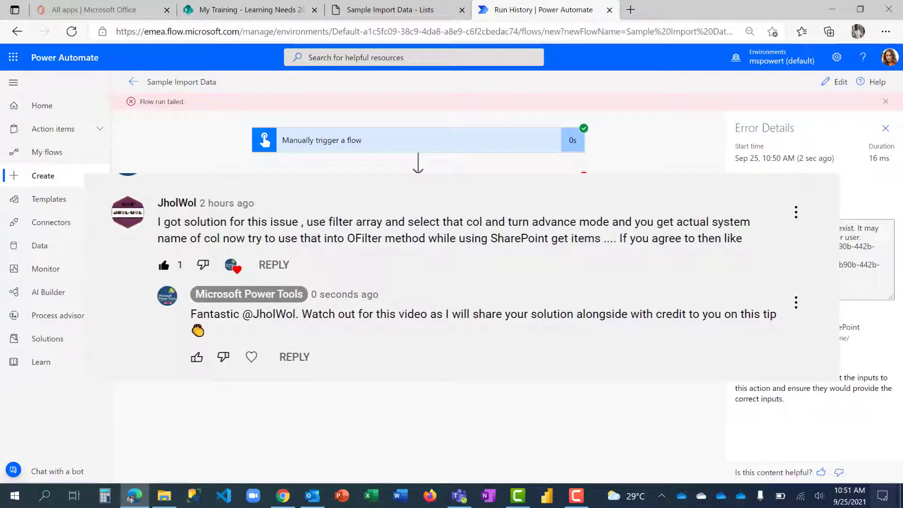
Add a Filter array action after the Get items step
left_click(835, 82)
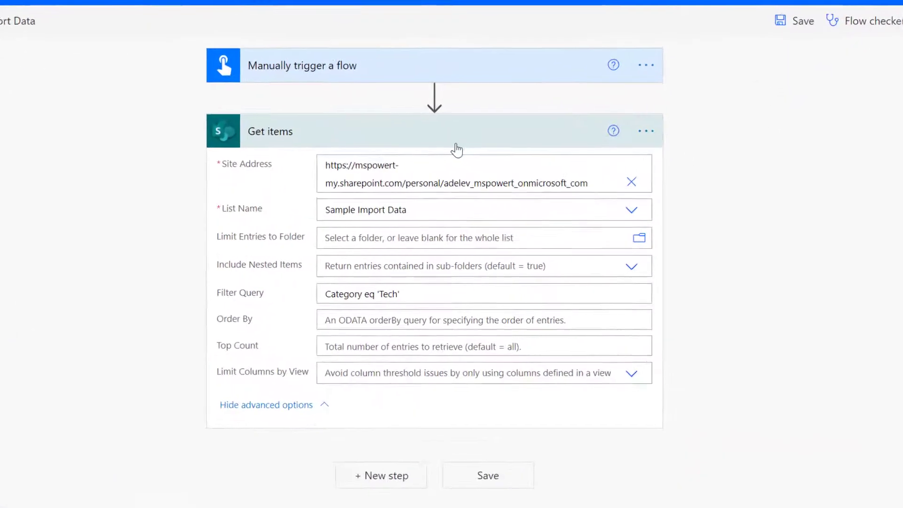
left_click(522, 169)
left_click(382, 204)
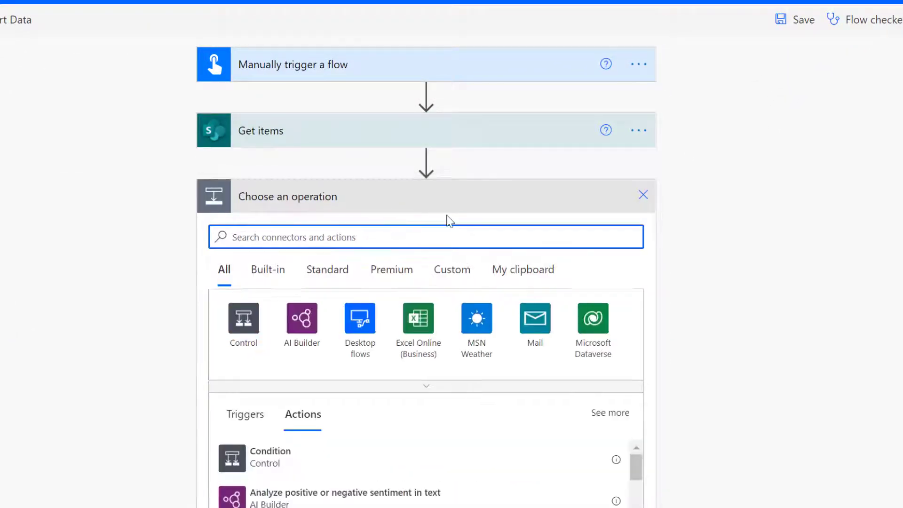
type("filter array")
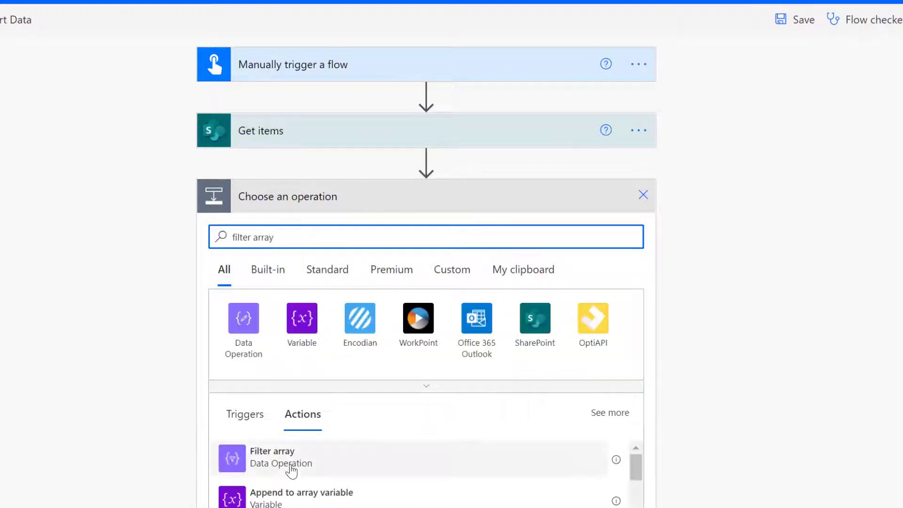
left_click(292, 462)
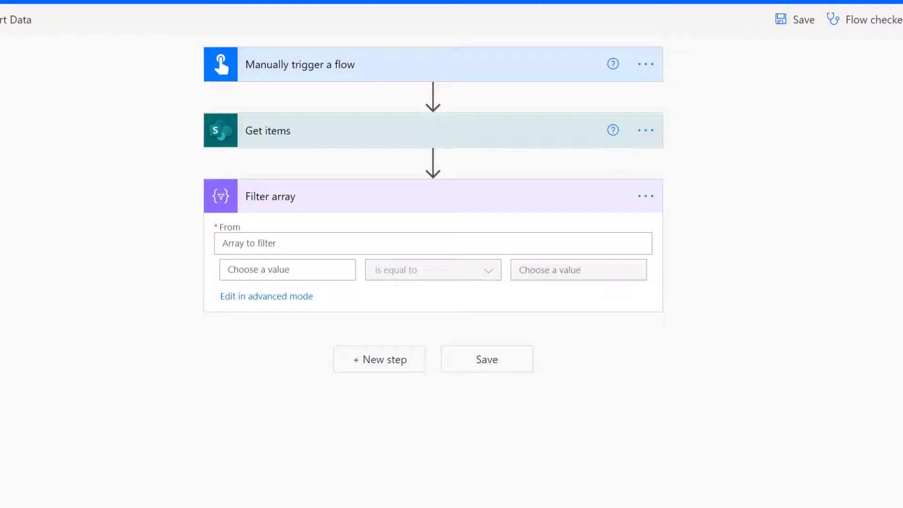
Set Filter array's From to Get items' value and compare on the Category column
left_click(281, 240)
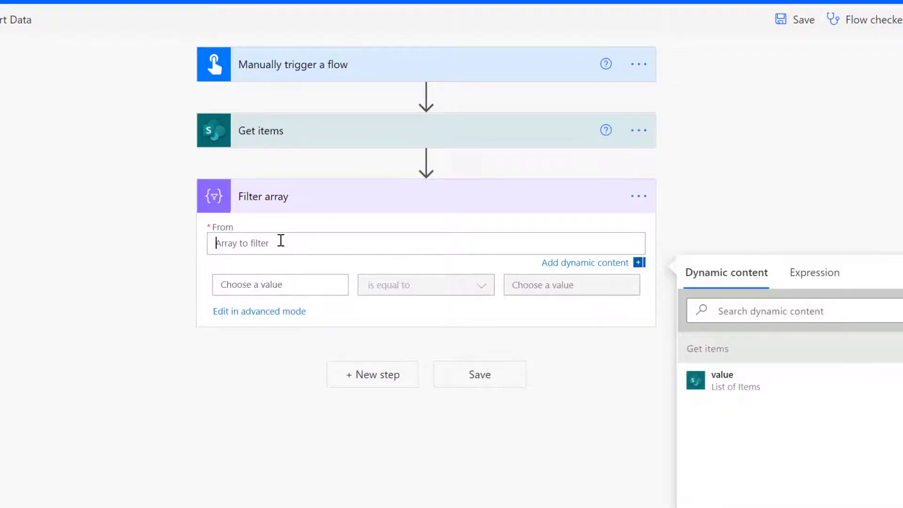
left_click(735, 391)
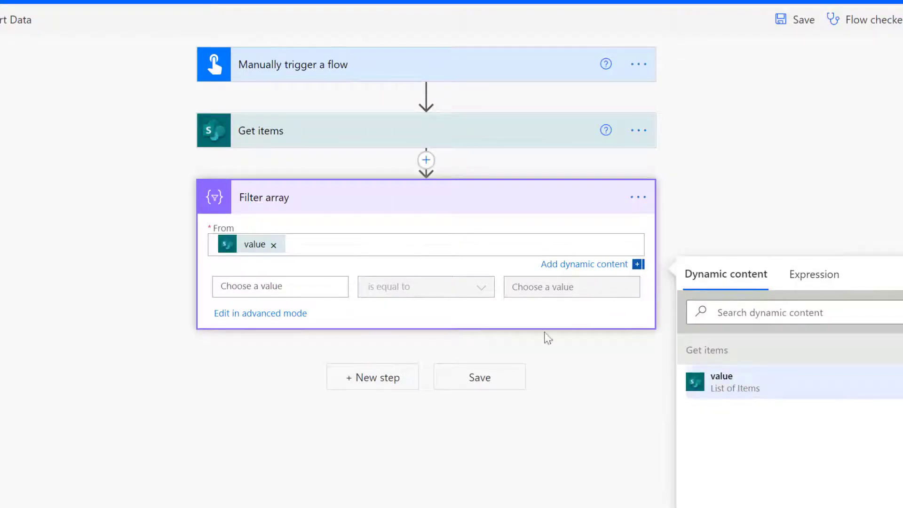
left_click(261, 288)
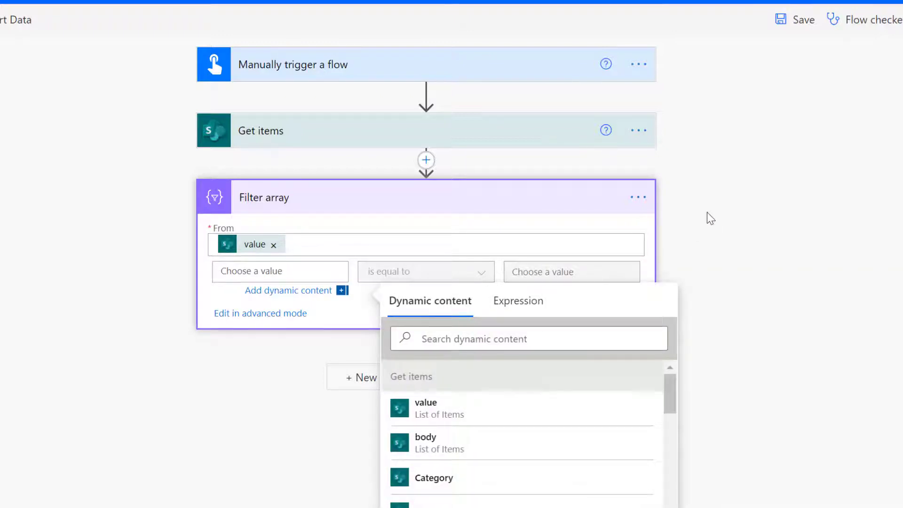
scroll(707, 213, "down", 2)
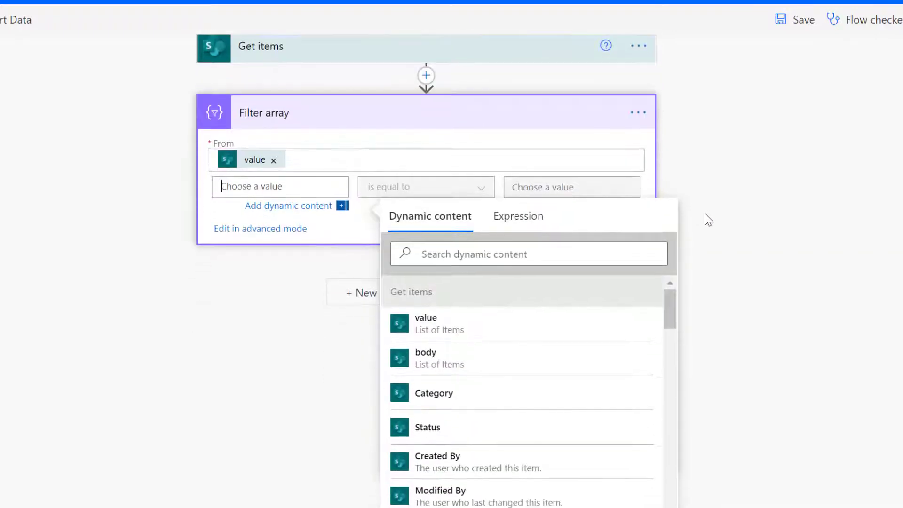
left_click(443, 400)
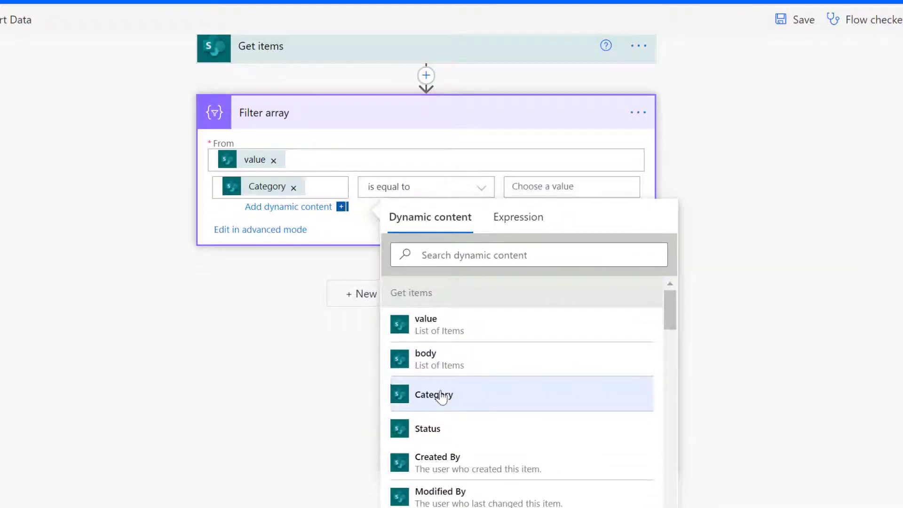
left_click(303, 304)
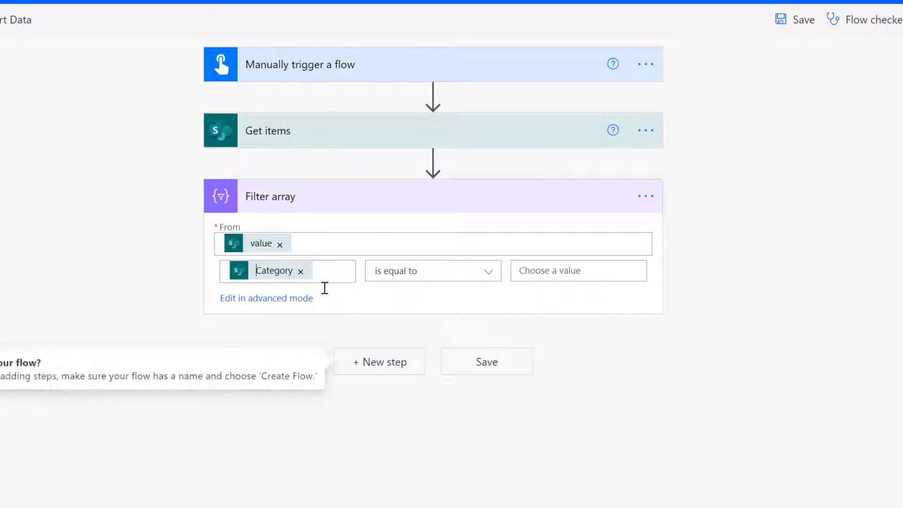
left_click(281, 299)
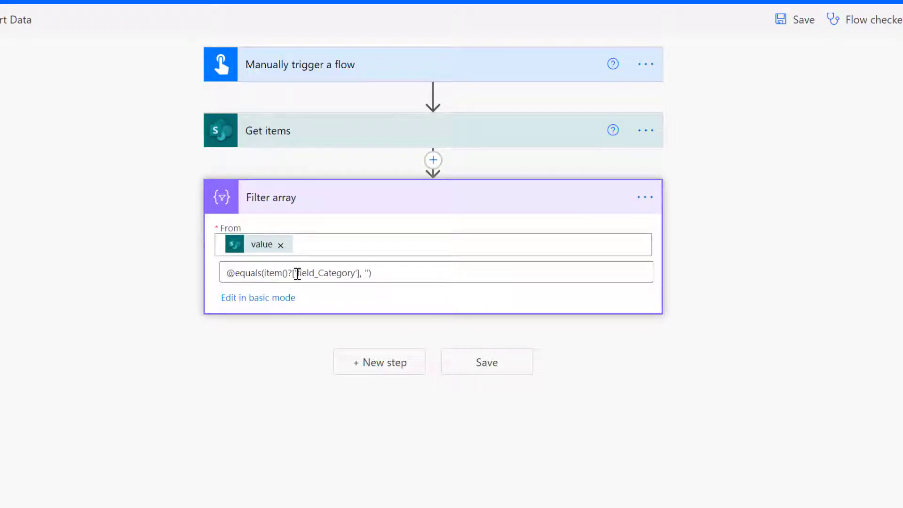
left_click_drag(297, 273, 357, 274)
key("ctrl+c")
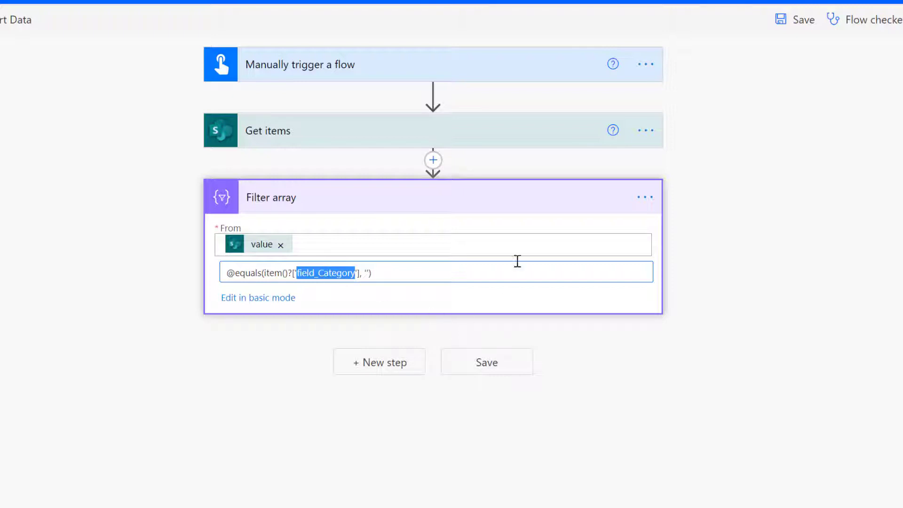
Delete the Filter array step from the flow
left_click(646, 200)
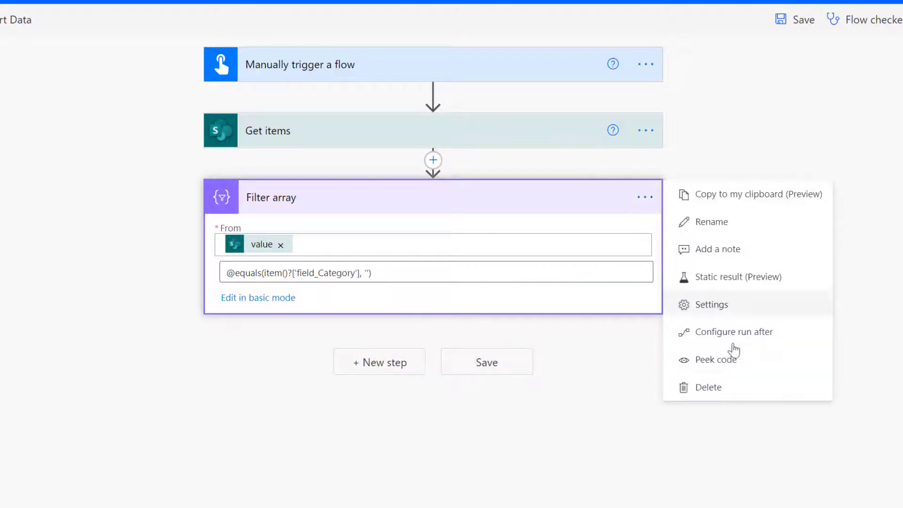
left_click(720, 388)
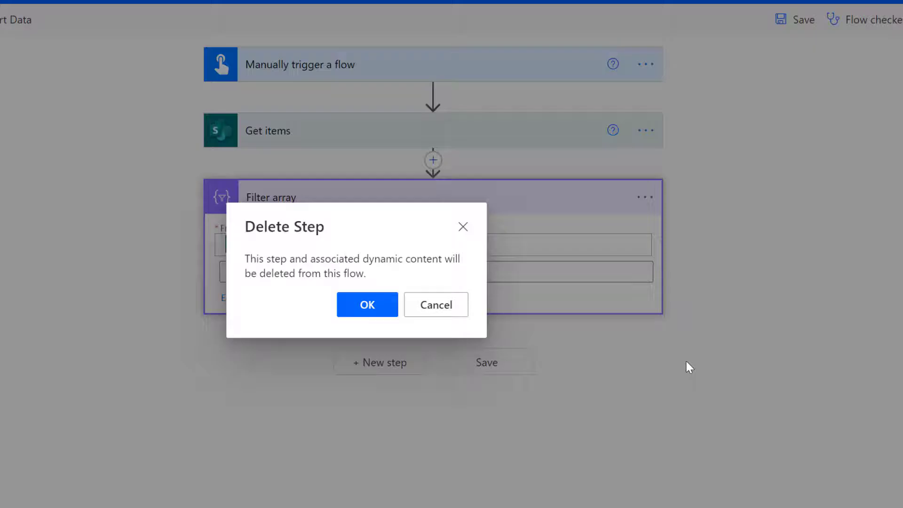
left_click(374, 311)
Replace Category with field_Category in the Get items filter query and save the flow
left_click(358, 142)
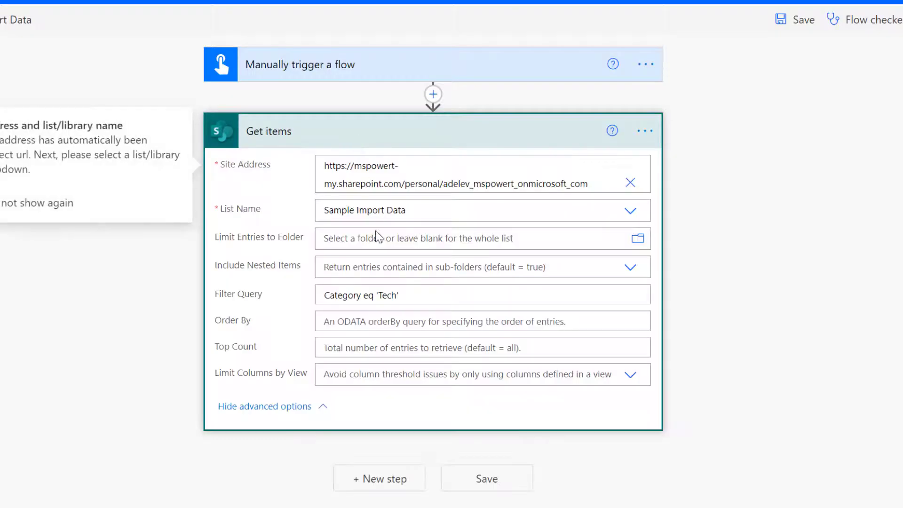
double_click(348, 294)
key("ctrl+v")
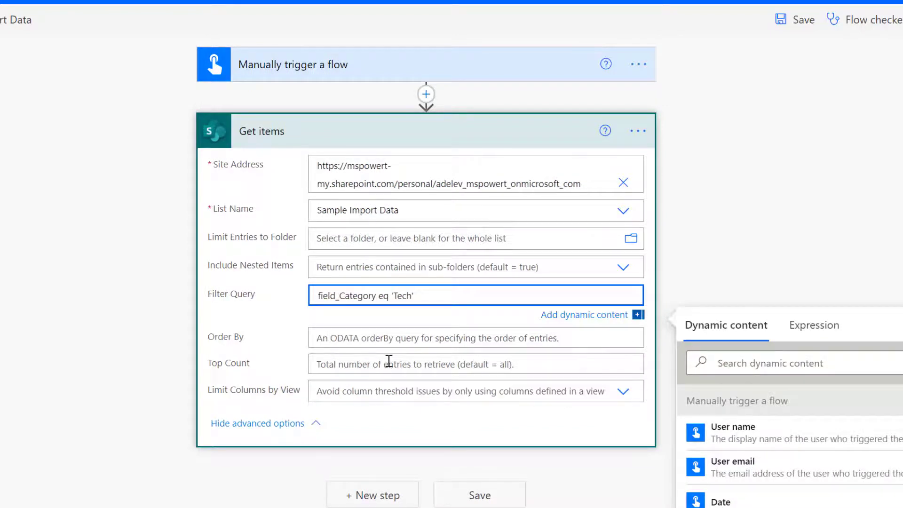
left_click(480, 495)
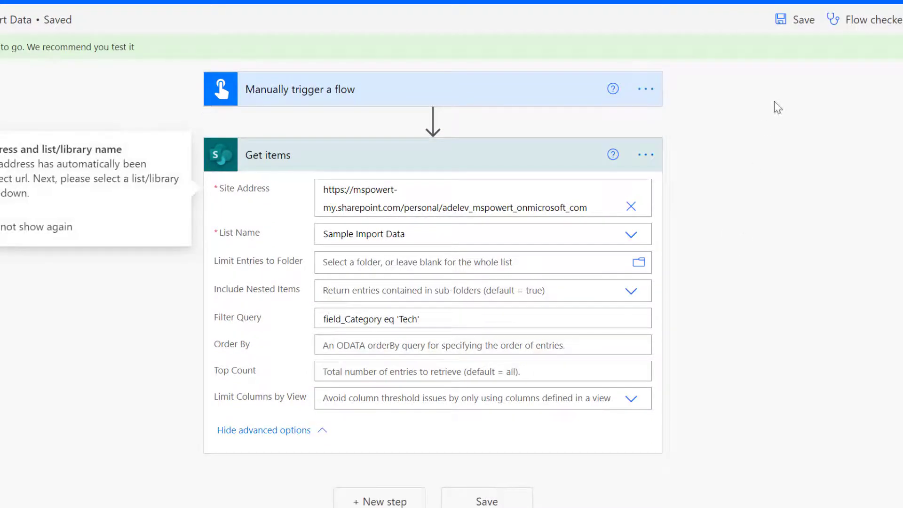
Run a manual test and expand Get items to confirm its field_Category eq 'Tech' filter
left_click(900, 19)
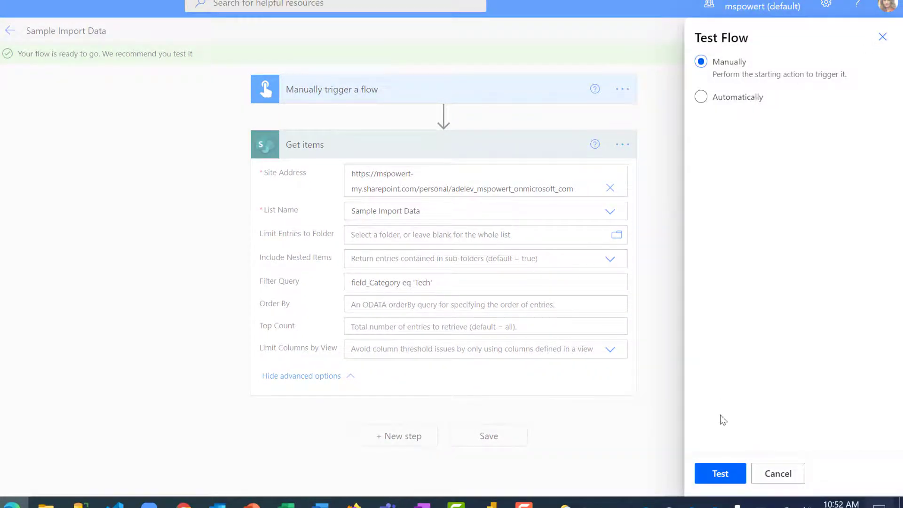
left_click(722, 473)
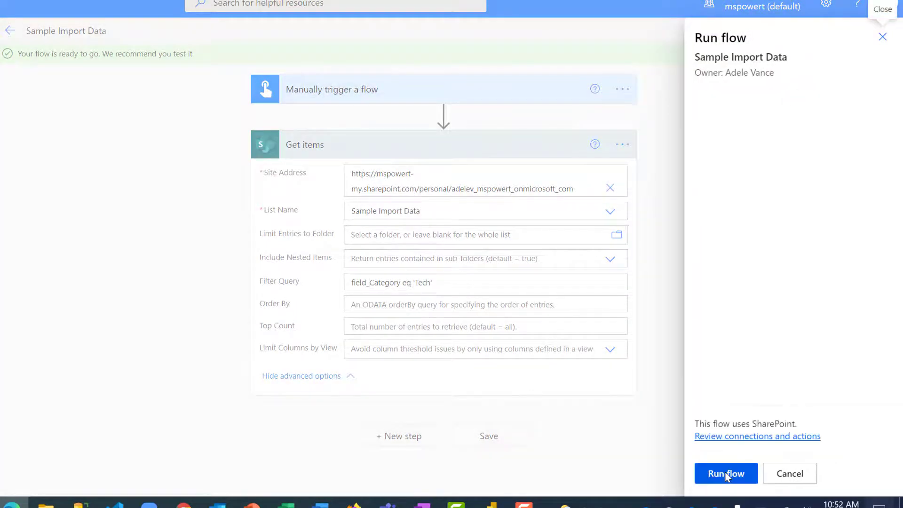
left_click(726, 474)
left_click(724, 473)
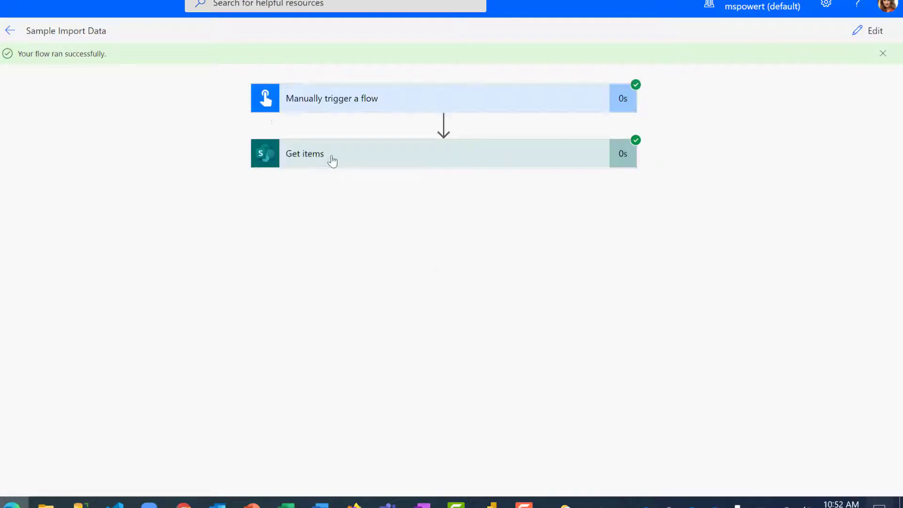
left_click(385, 159)
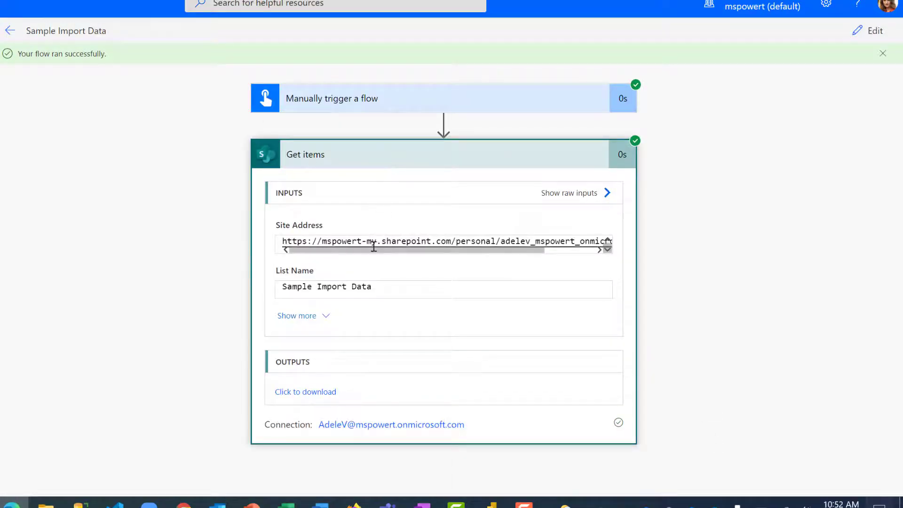
left_click(312, 324)
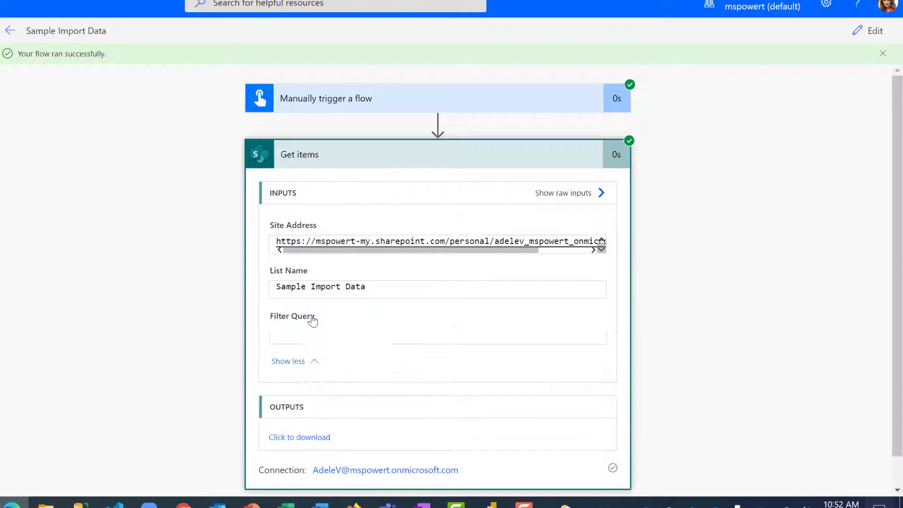
left_click(301, 437)
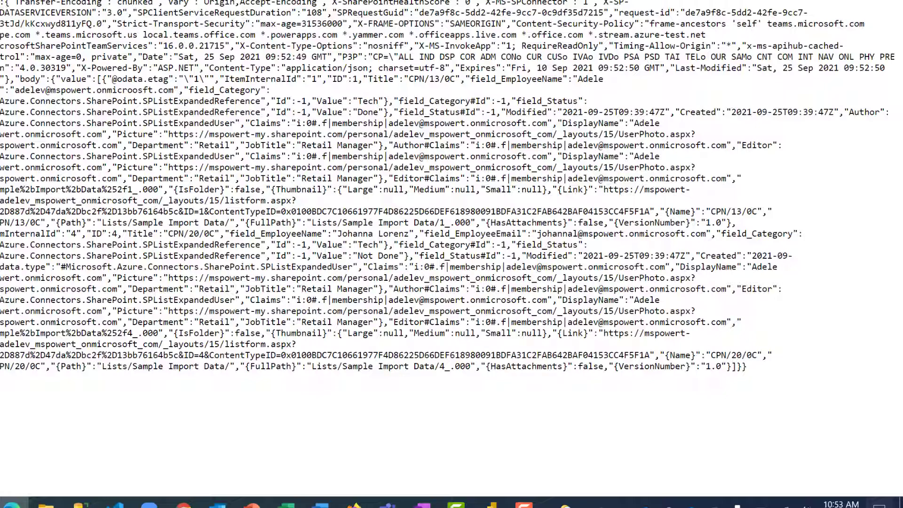
left_click_drag(1, 90, 116, 92)
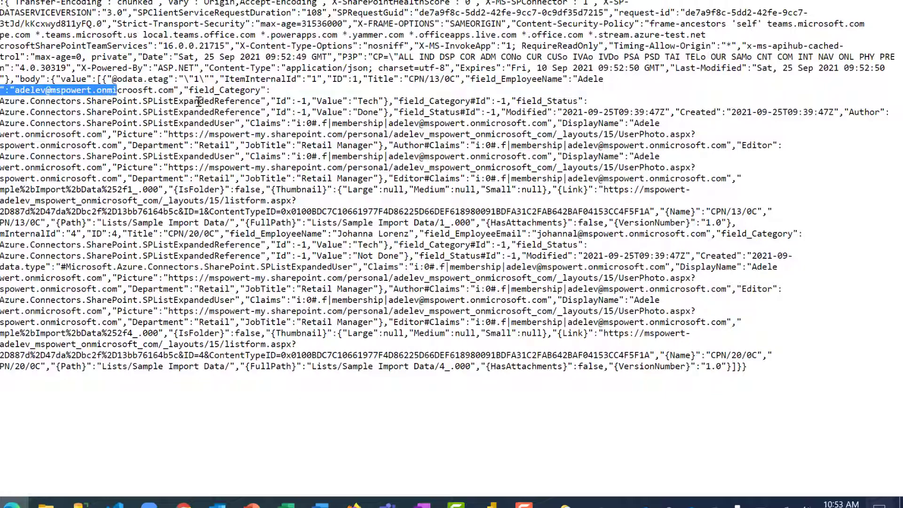
key("ctrl+w")
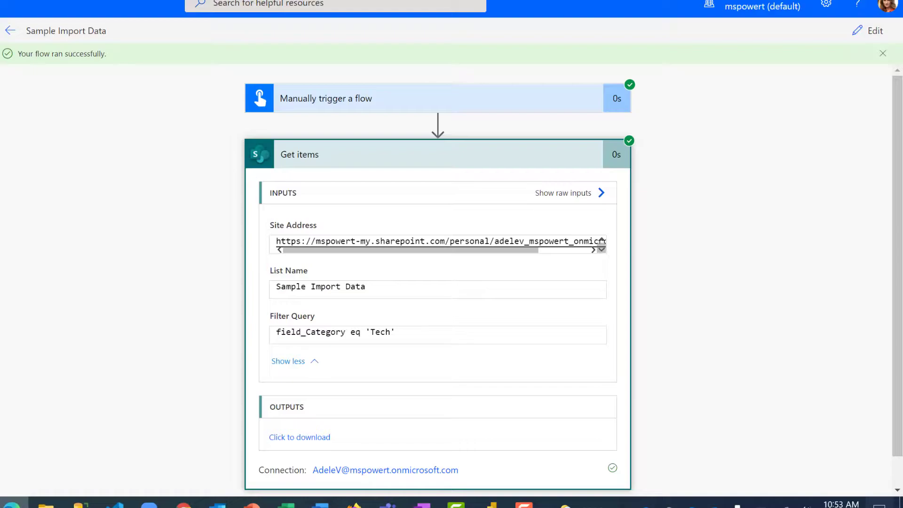
Collapse the Get items run details and return to the Sample Import Data list
left_click(507, 166)
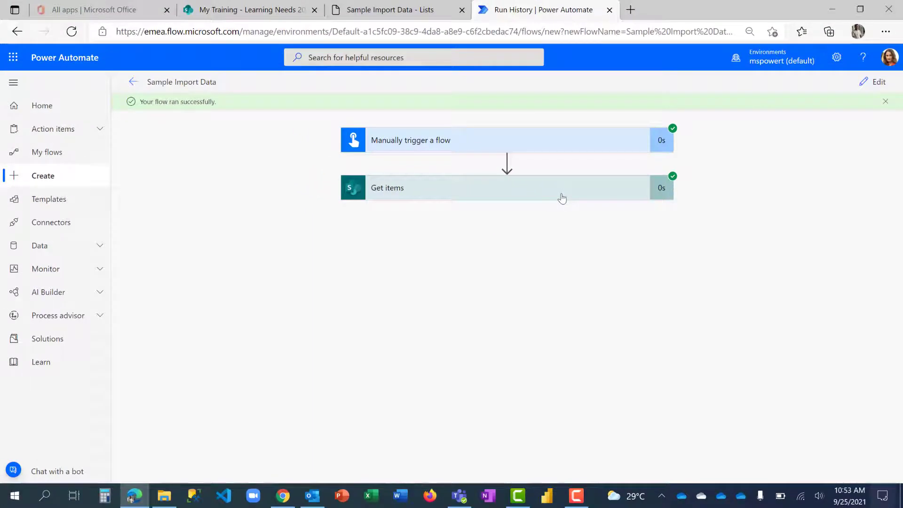
left_click(376, 9)
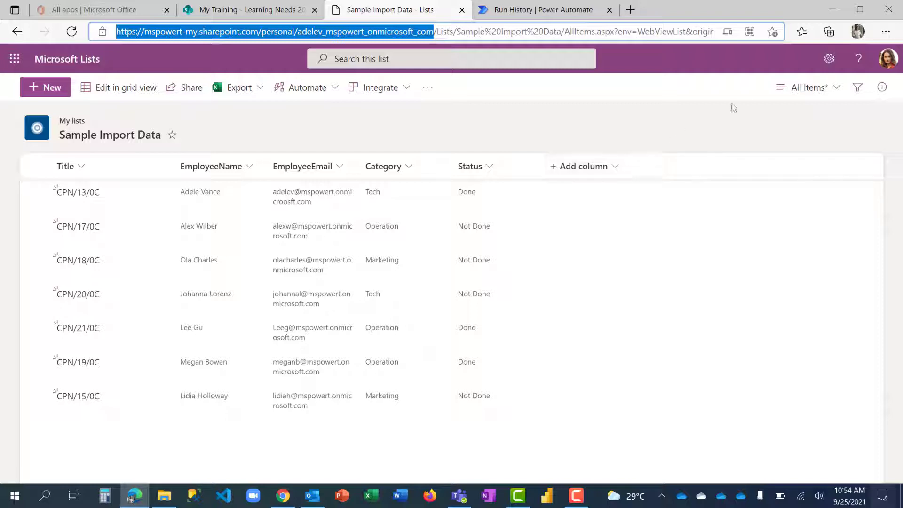
Open the list's settings page from the gear menu and scroll down to the Columns section
left_click(829, 60)
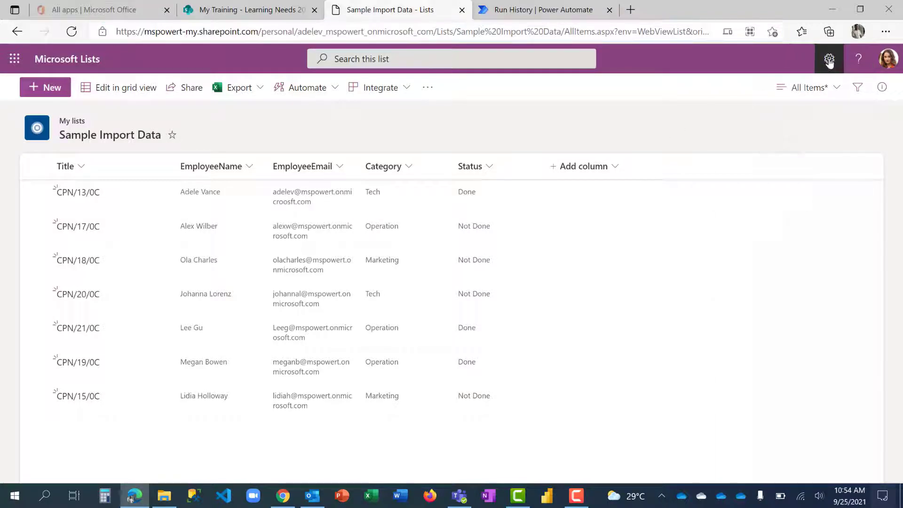
left_click(741, 151)
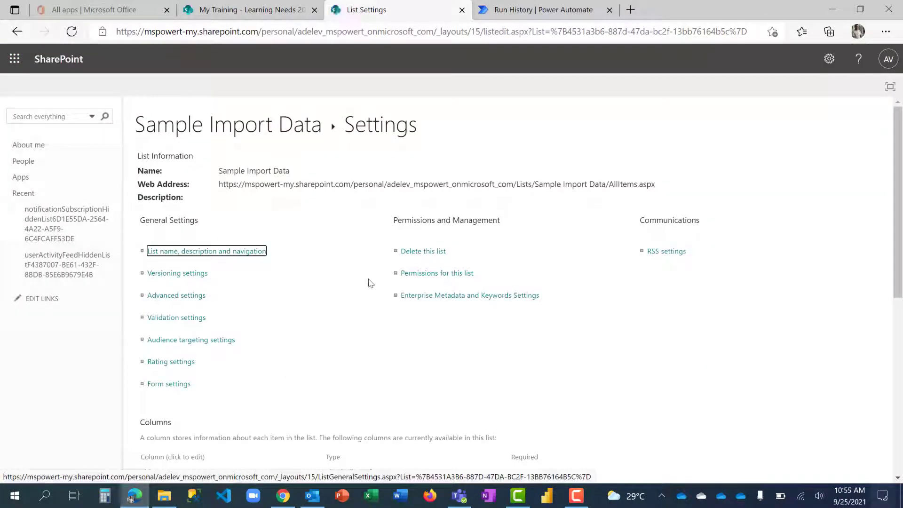
scroll(371, 282, "down", 3)
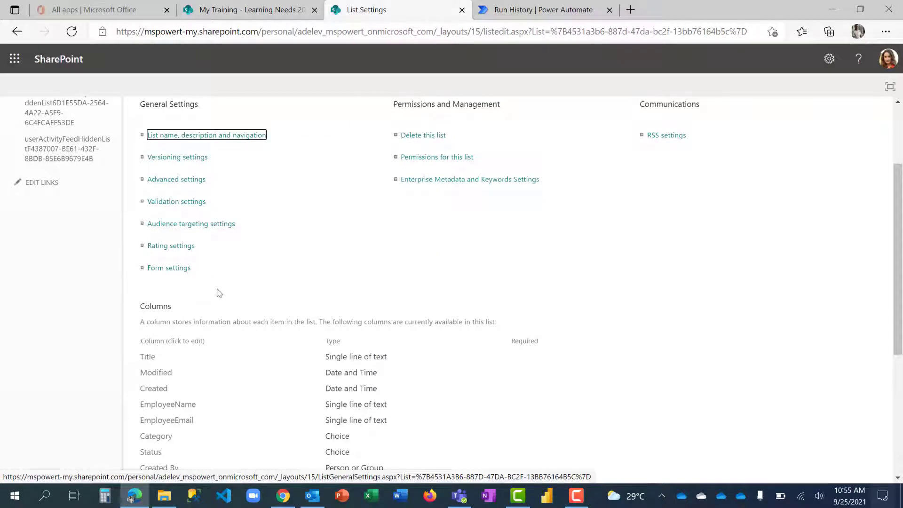
scroll(311, 207, "down", 5)
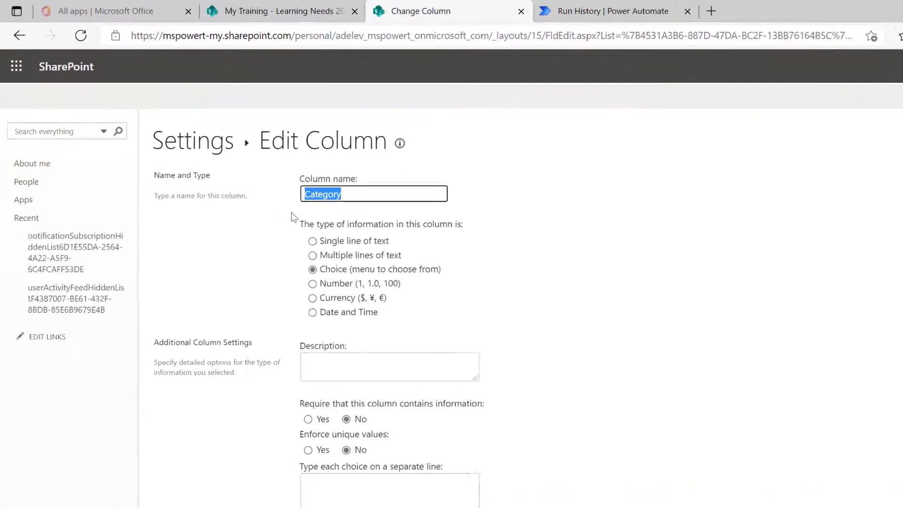
left_click(326, 195)
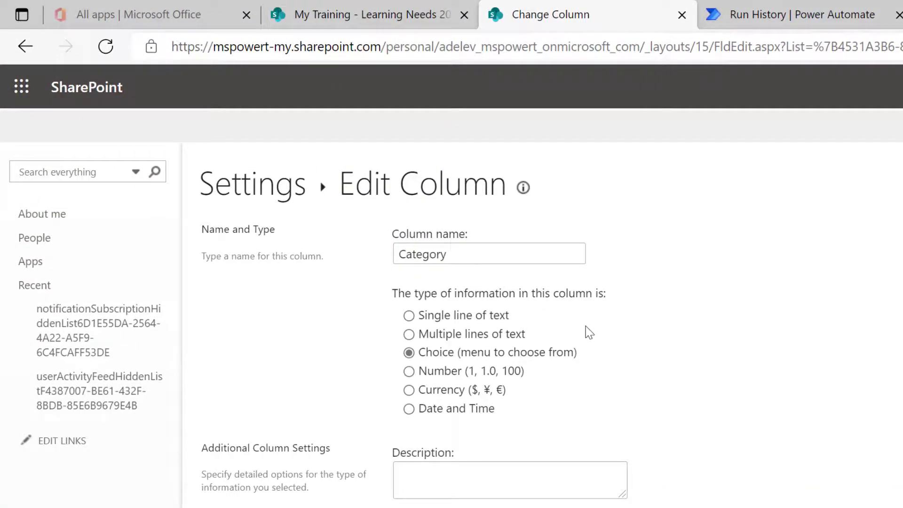
scroll(594, 374, "down", 3)
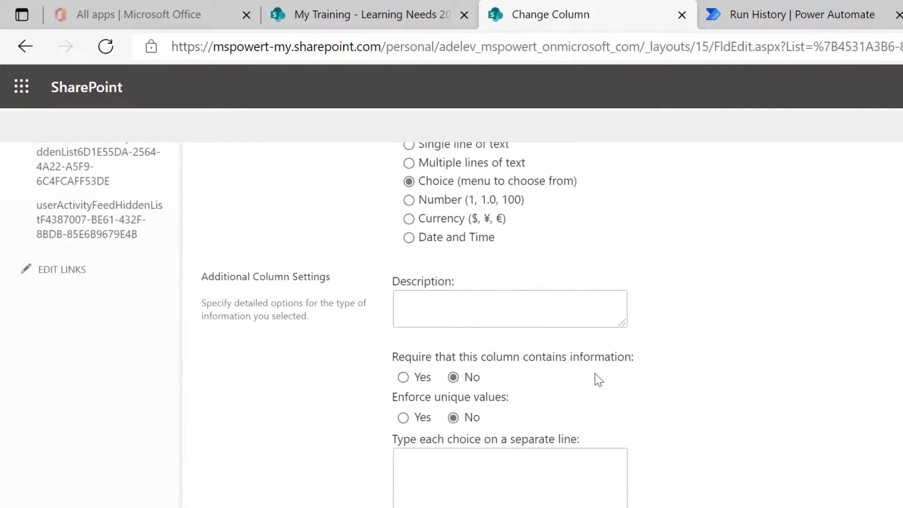
scroll(595, 374, "down", 8)
scroll(598, 379, "up", 10)
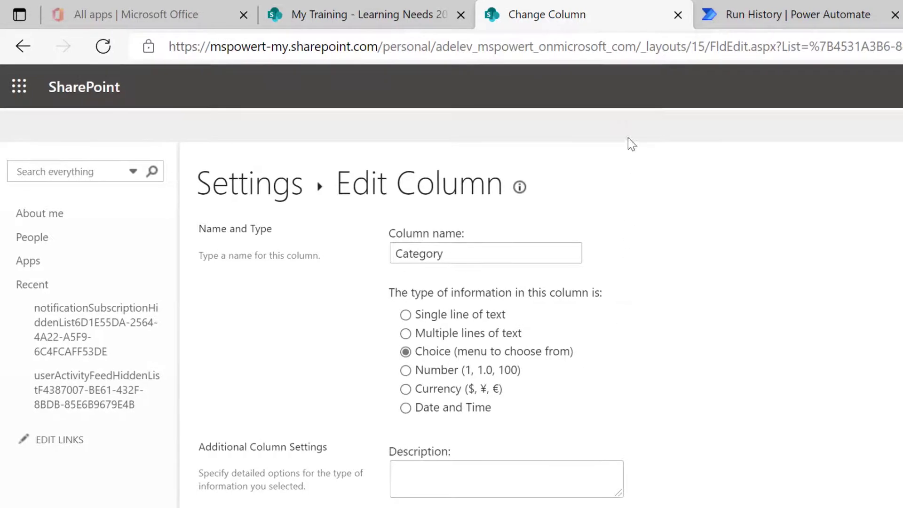
left_click(637, 47)
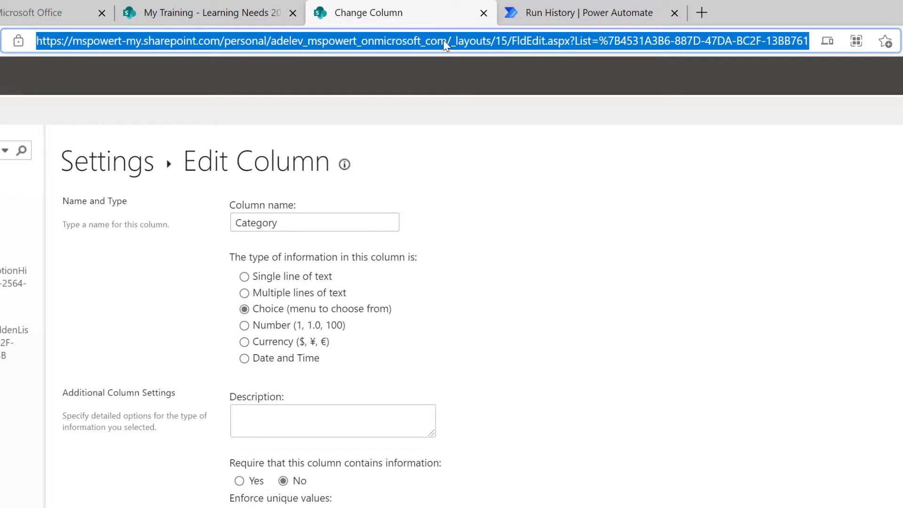
Highlight the internal name field_Category after 'Field=' at the end of the page URL
left_click(444, 41)
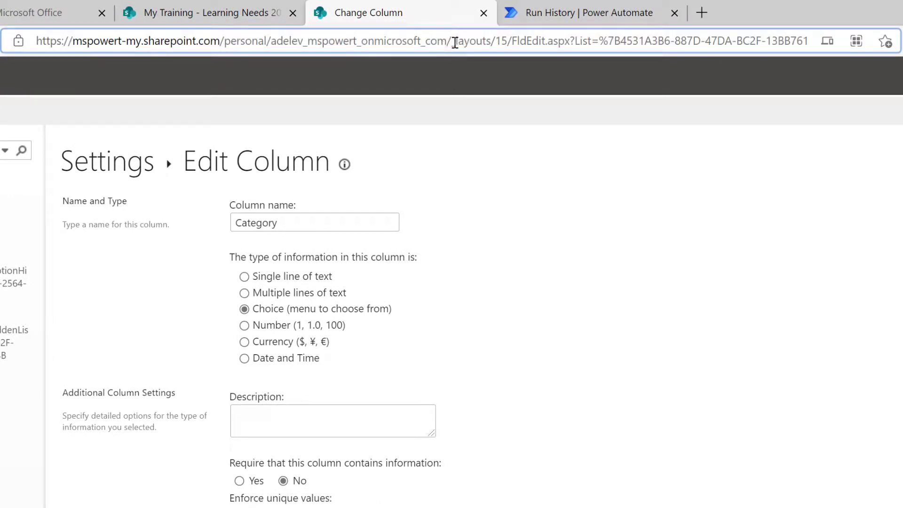
key("End")
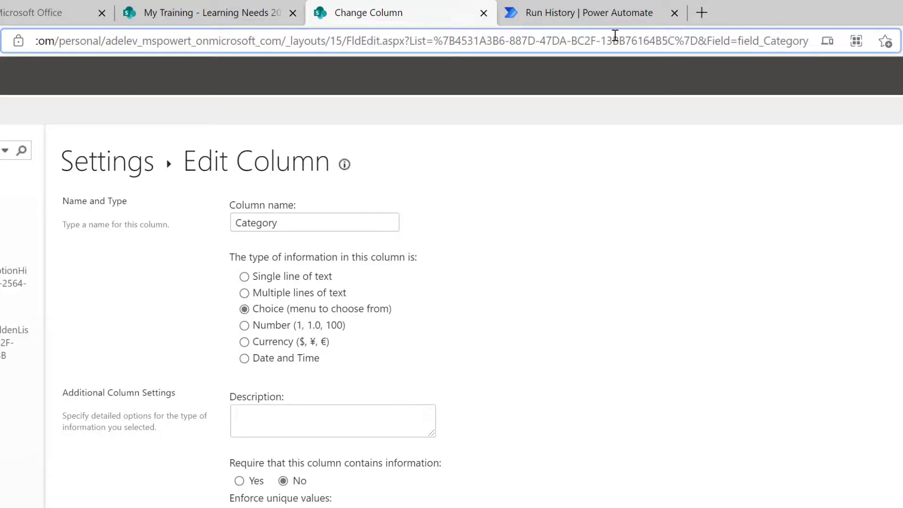
left_click(664, 41)
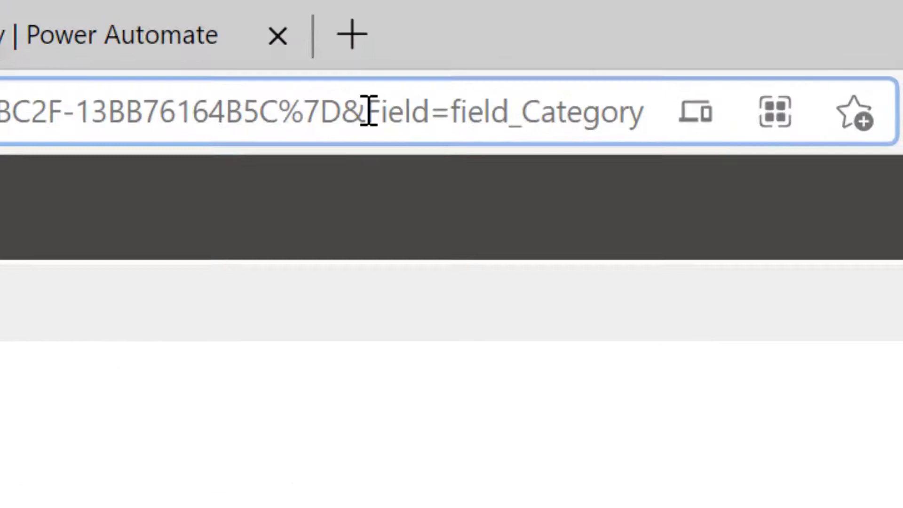
left_click_drag(675, 47, 702, 48)
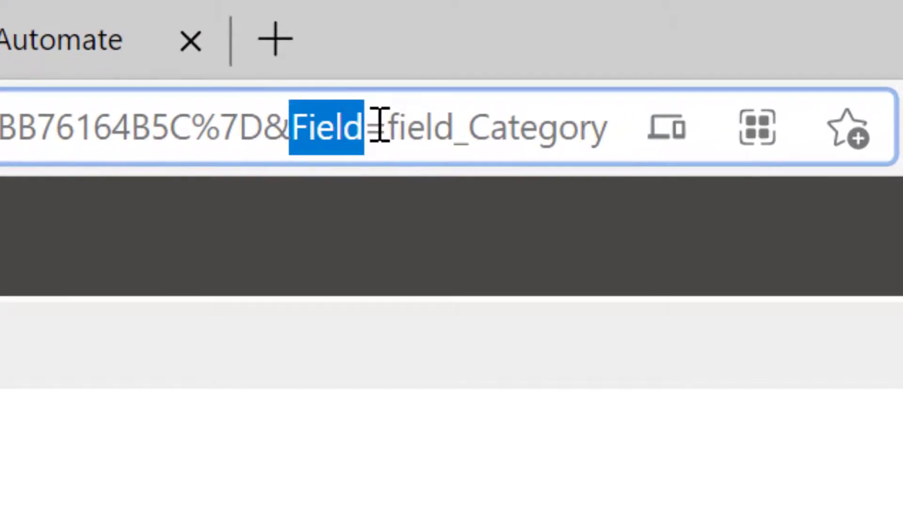
left_click_drag(388, 131, 615, 133)
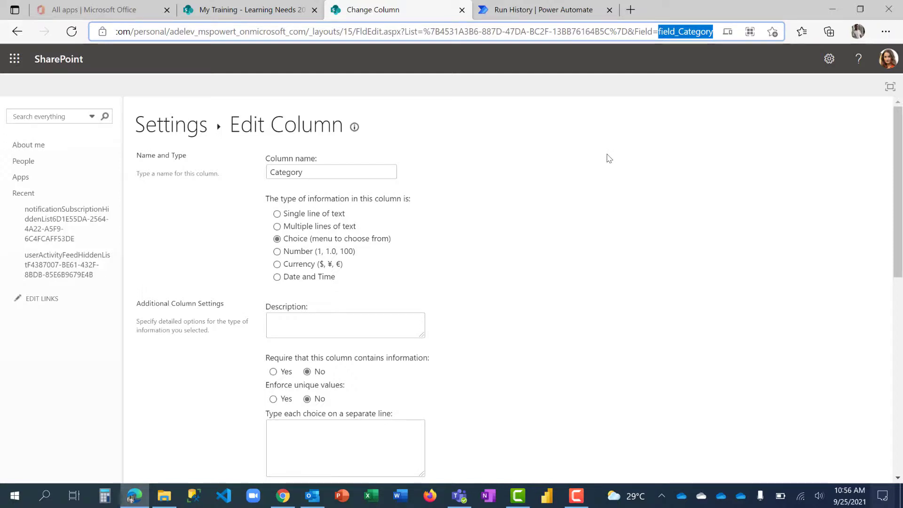
Return to the successful Sample Import Data run and review the completed Get items step's details
left_click(567, 10)
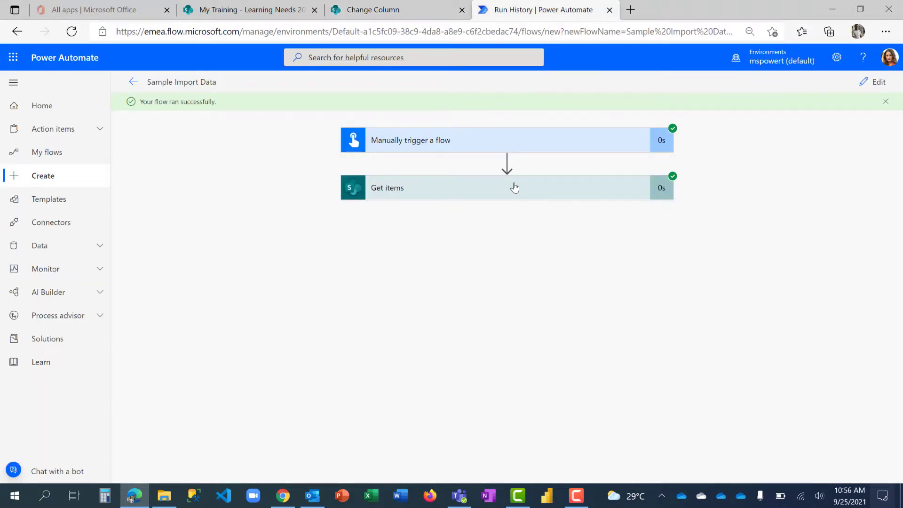
left_click(515, 187)
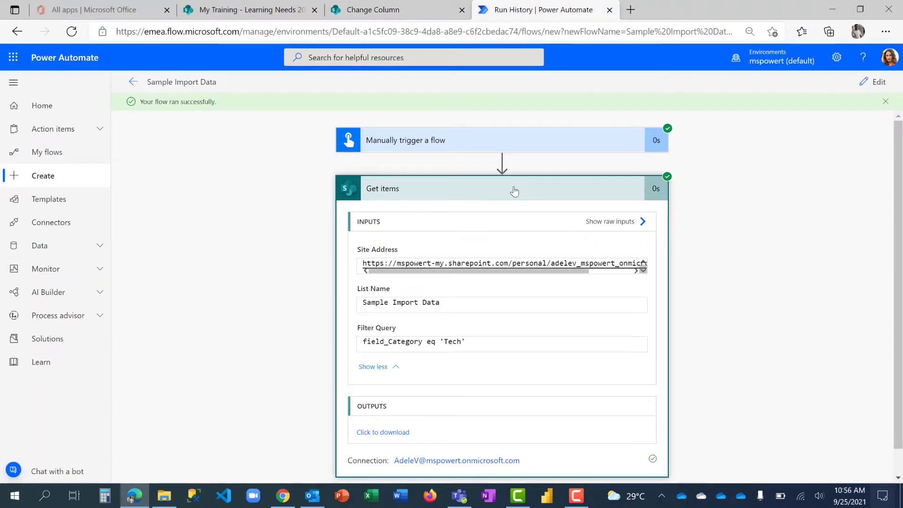
left_click(514, 190)
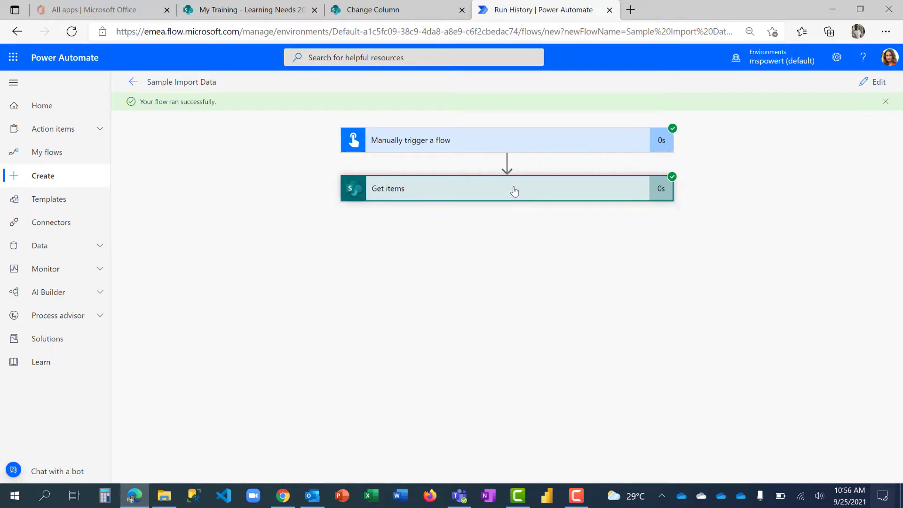
left_click(408, 10)
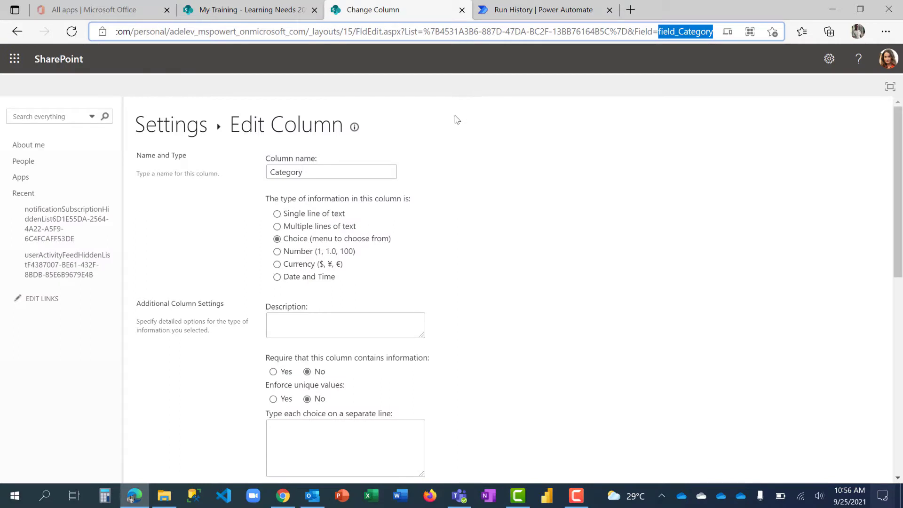
left_click(534, 9)
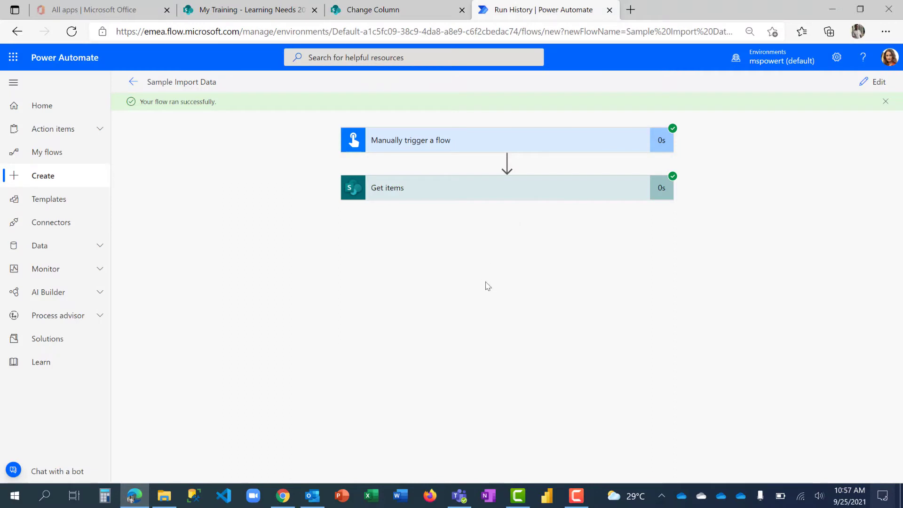